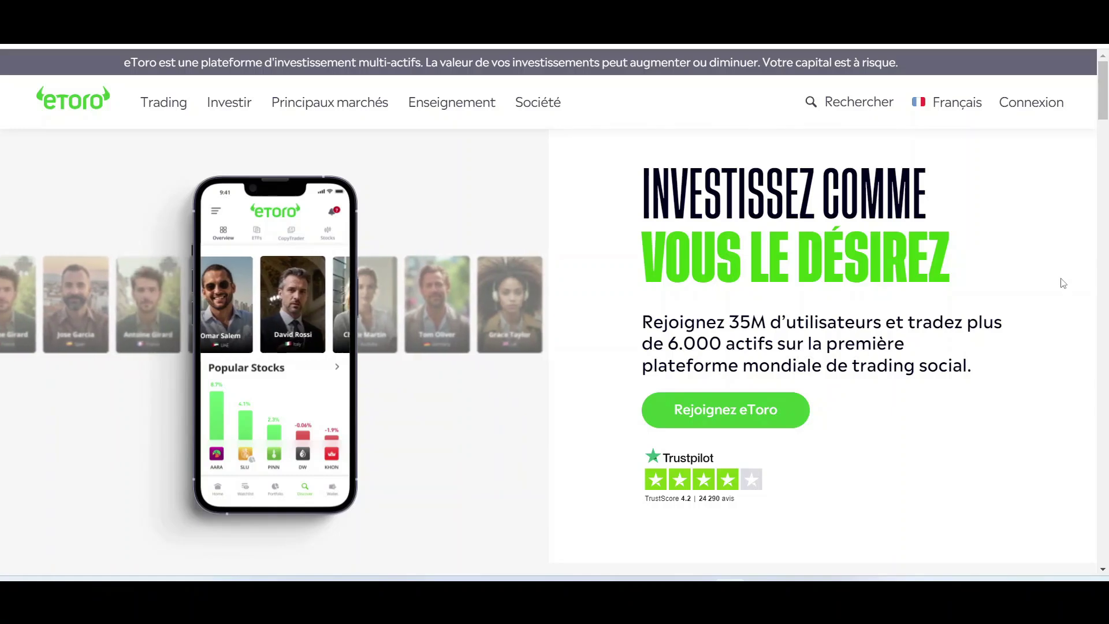
Step: Join eToro by submitting the completed sign-up form with both agreements accepted, and postpone the e-mail verification
left_click(717, 416)
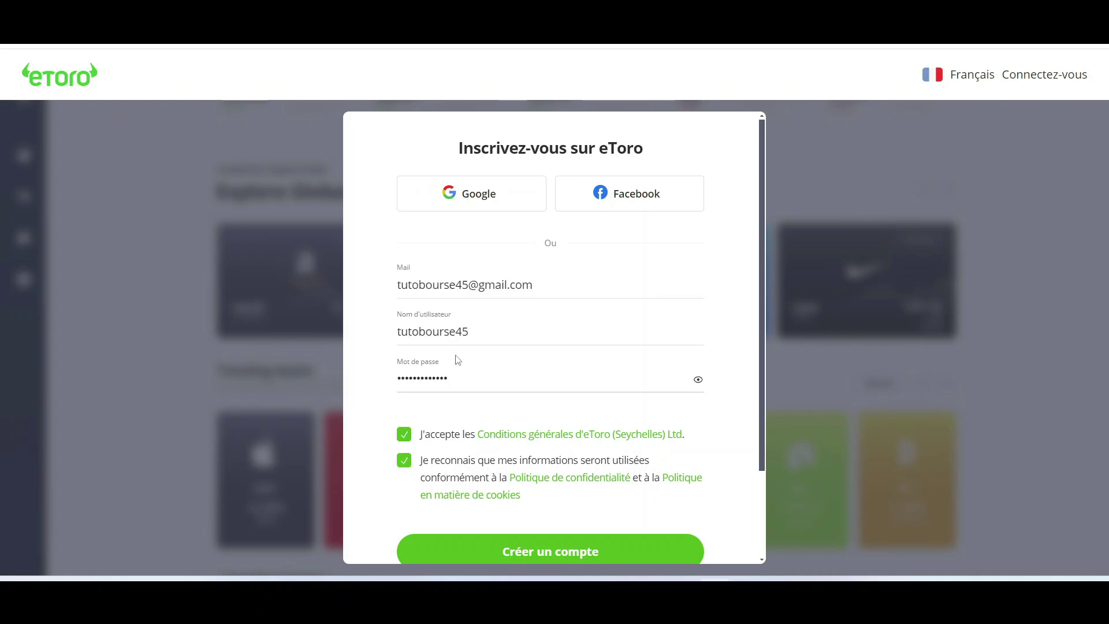
scroll(456, 361, "down", 2)
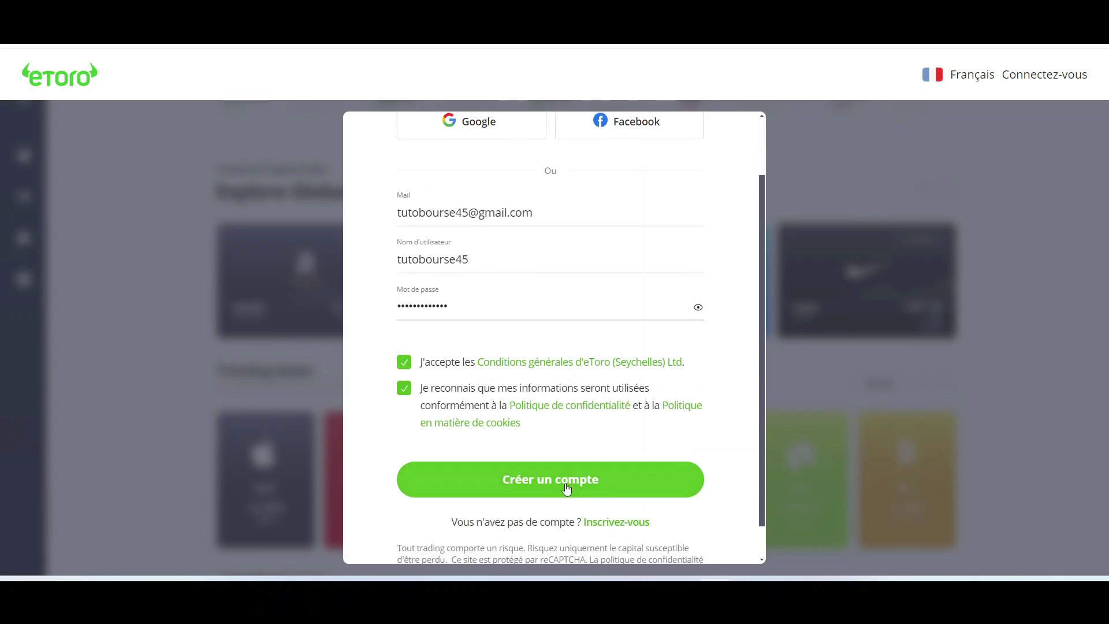
left_click(566, 489)
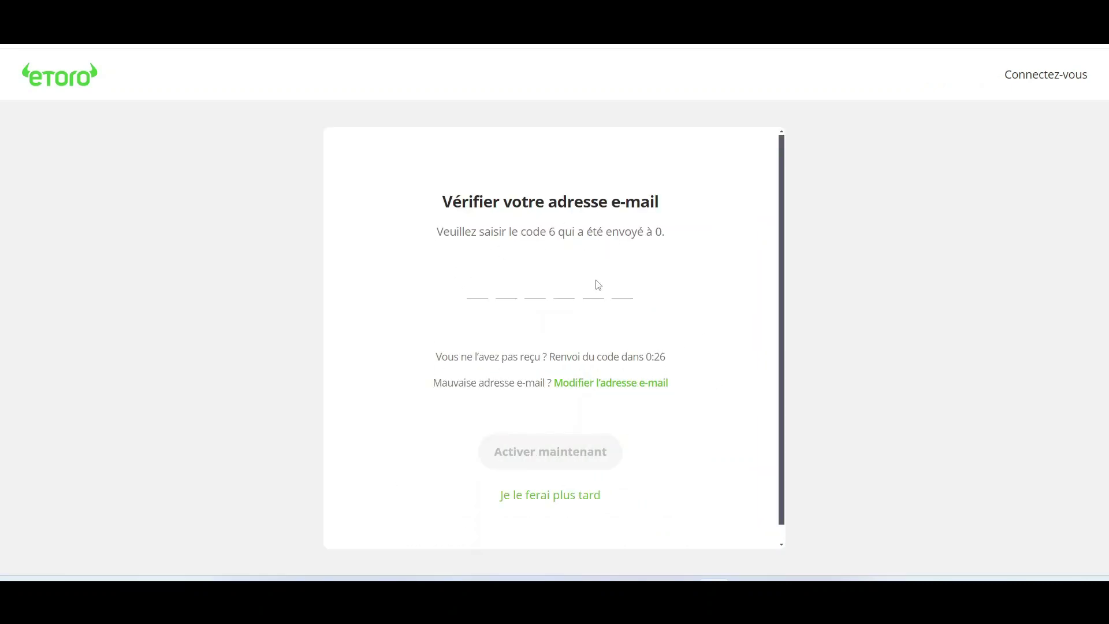
left_click(531, 497)
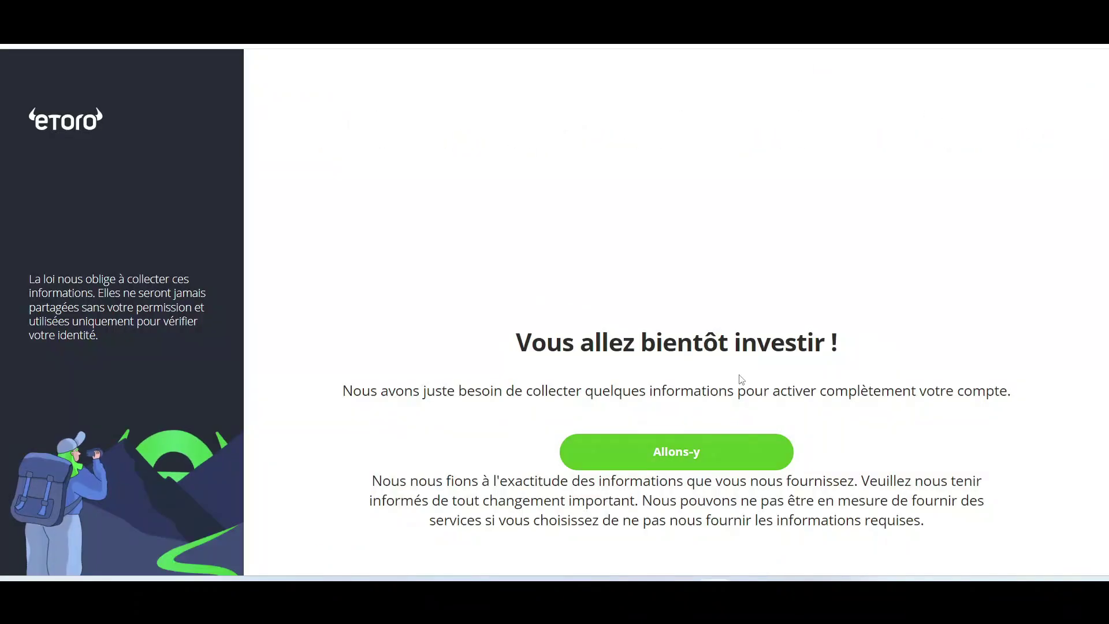
Step: Start the account profile setup, review its personal details form, and quit the setup without filling it in
left_click(736, 446)
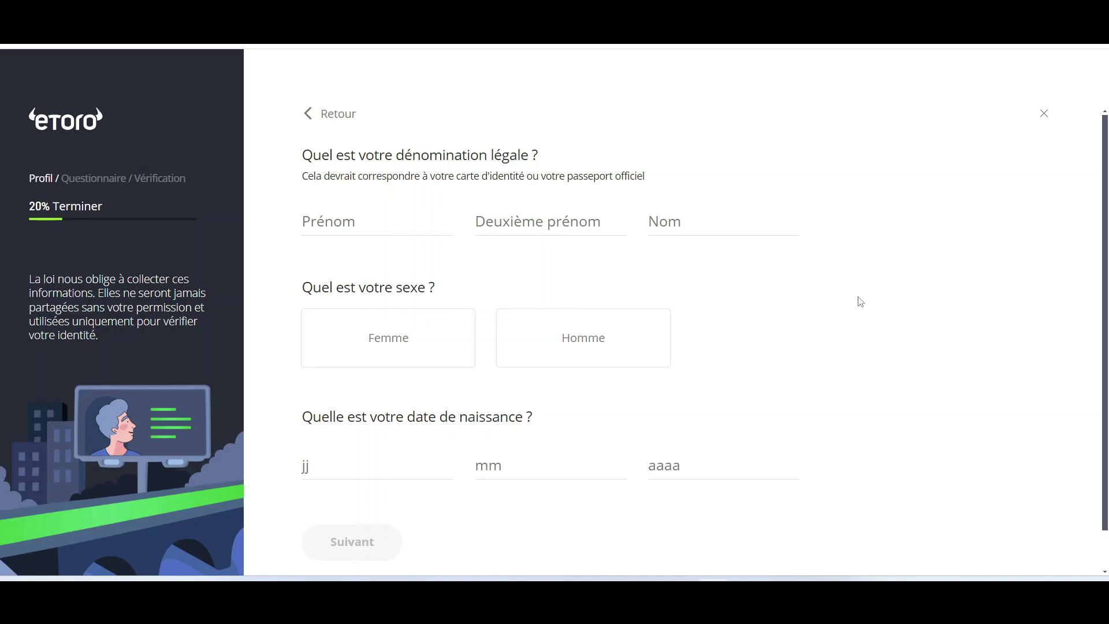
scroll(938, 332, "down", 1)
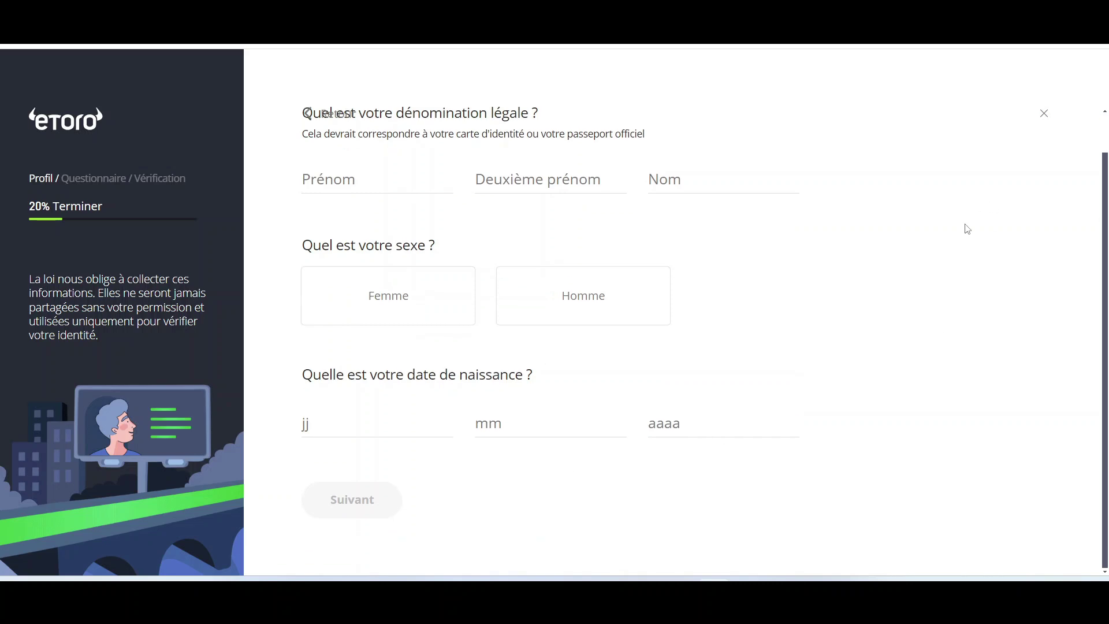
scroll(871, 410, "up", 1)
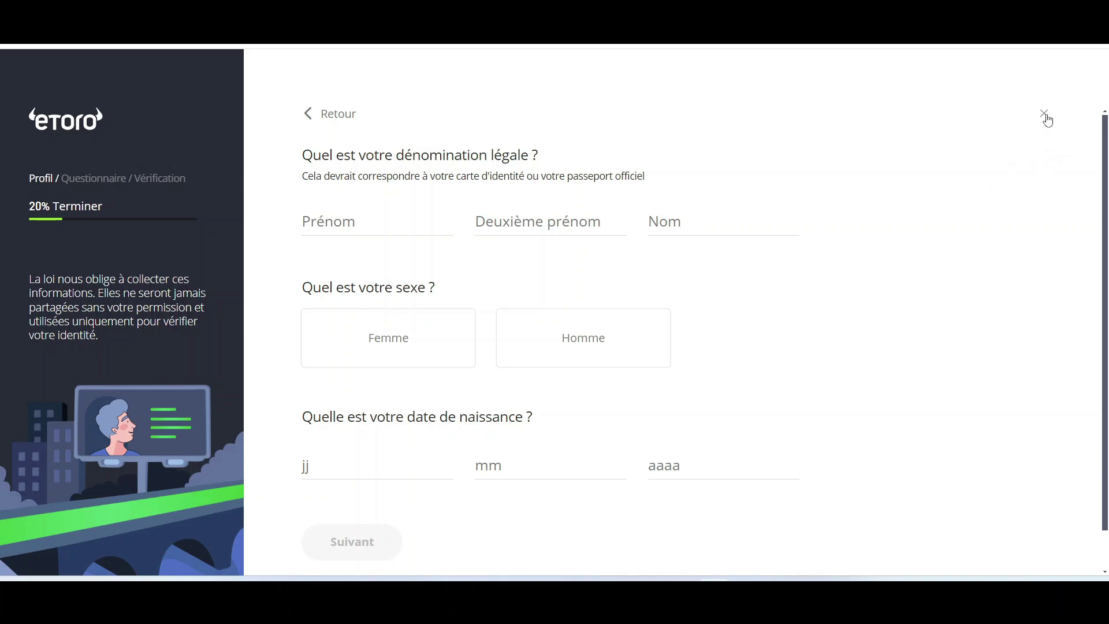
left_click(1046, 120)
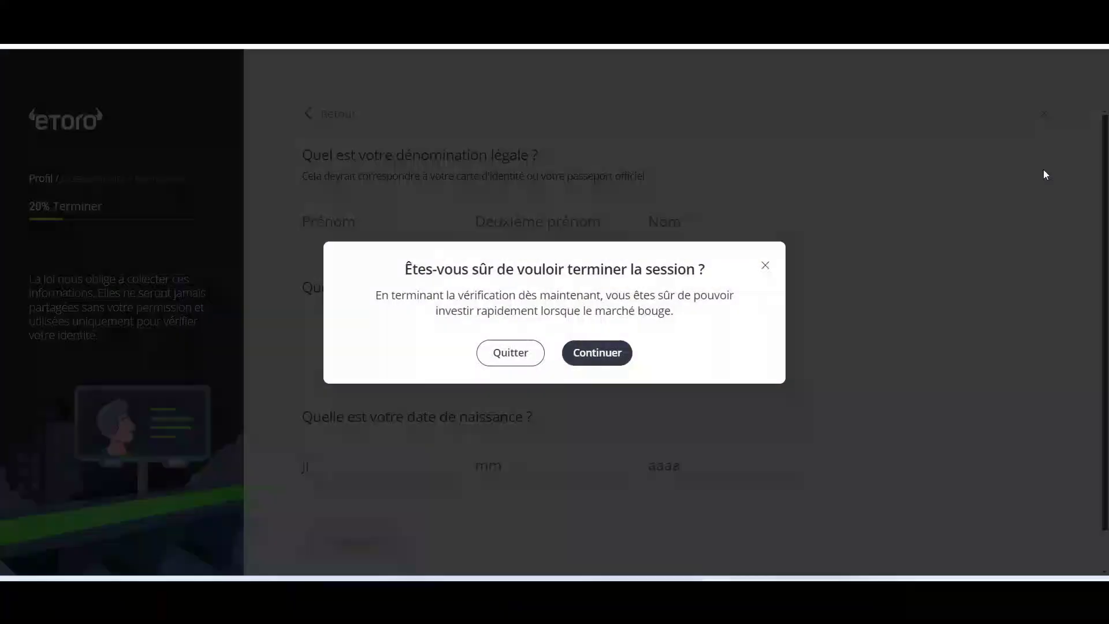
left_click(536, 365)
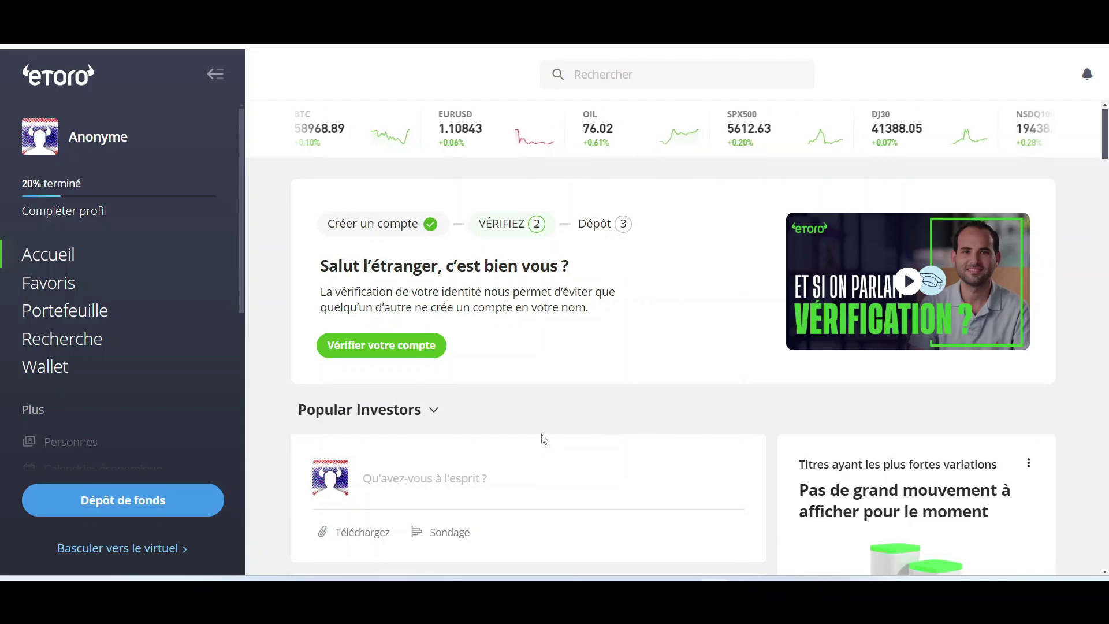
Step: Look through the home page's verification banner, Popular Investors feed and side cards
scroll(544, 439, "down", 15)
scroll(549, 421, "down", 4)
scroll(550, 421, "up", 20)
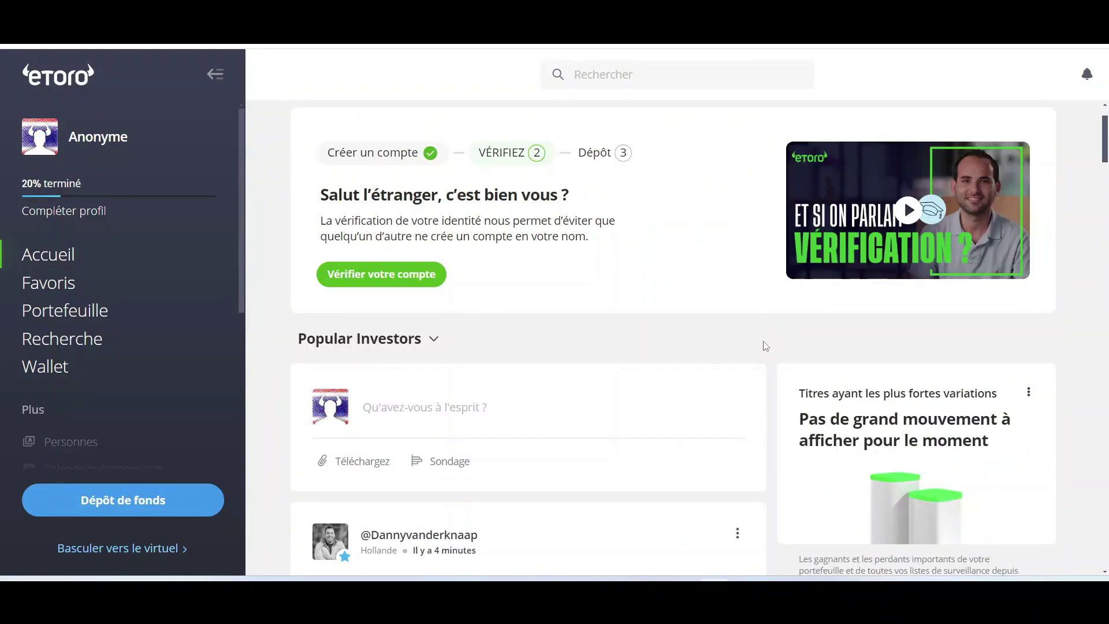
scroll(765, 345, "down", 1)
scroll(658, 323, "up", 3)
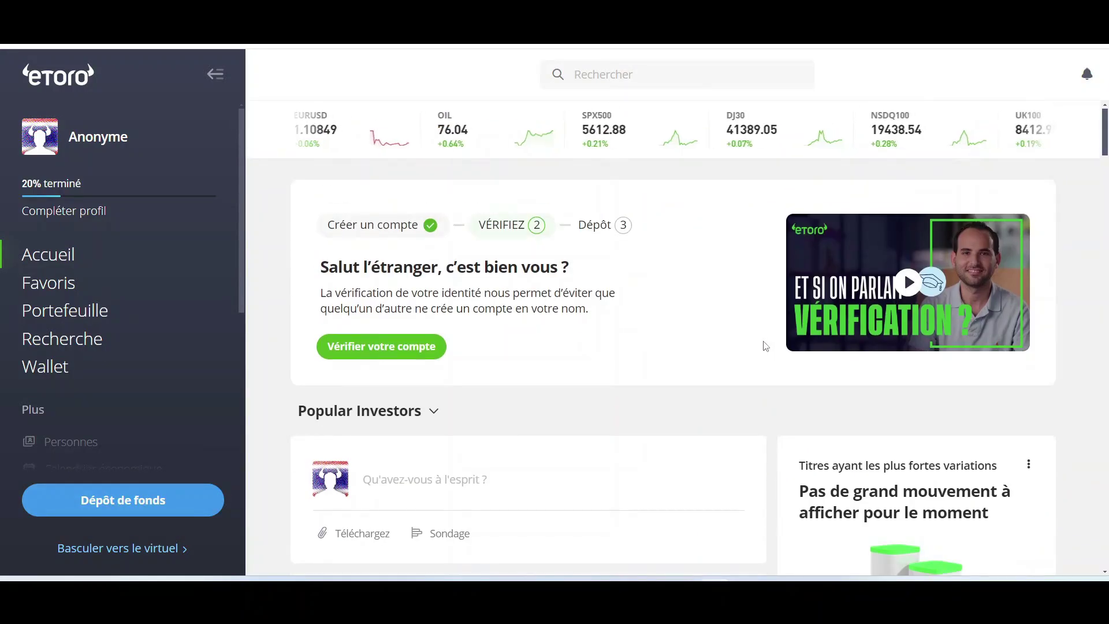
scroll(553, 296, "down", 3)
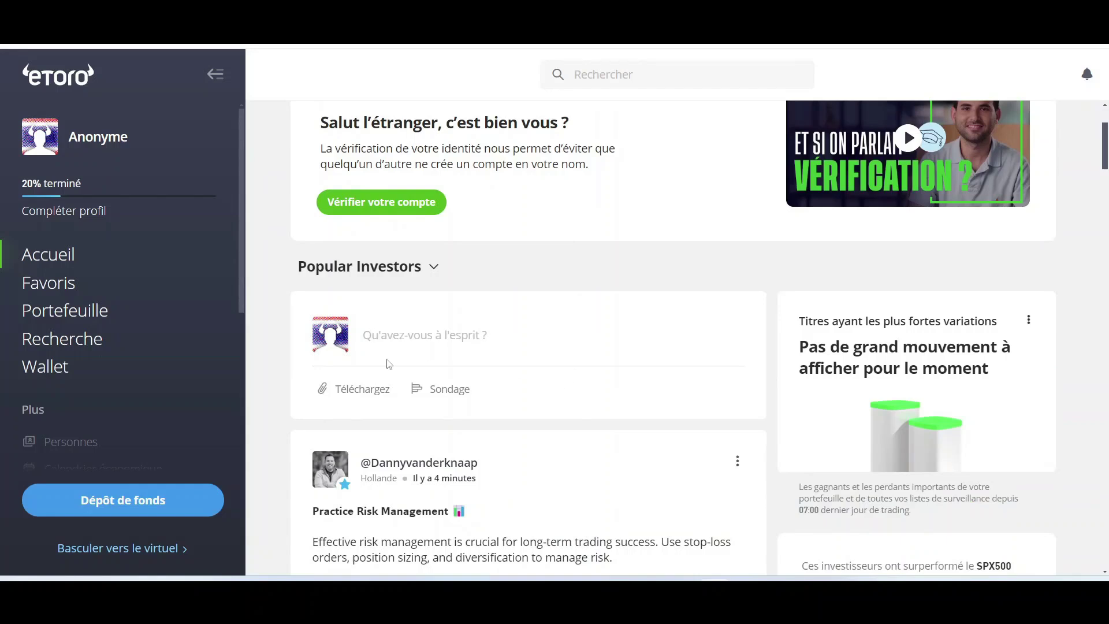
scroll(452, 393, "down", 8)
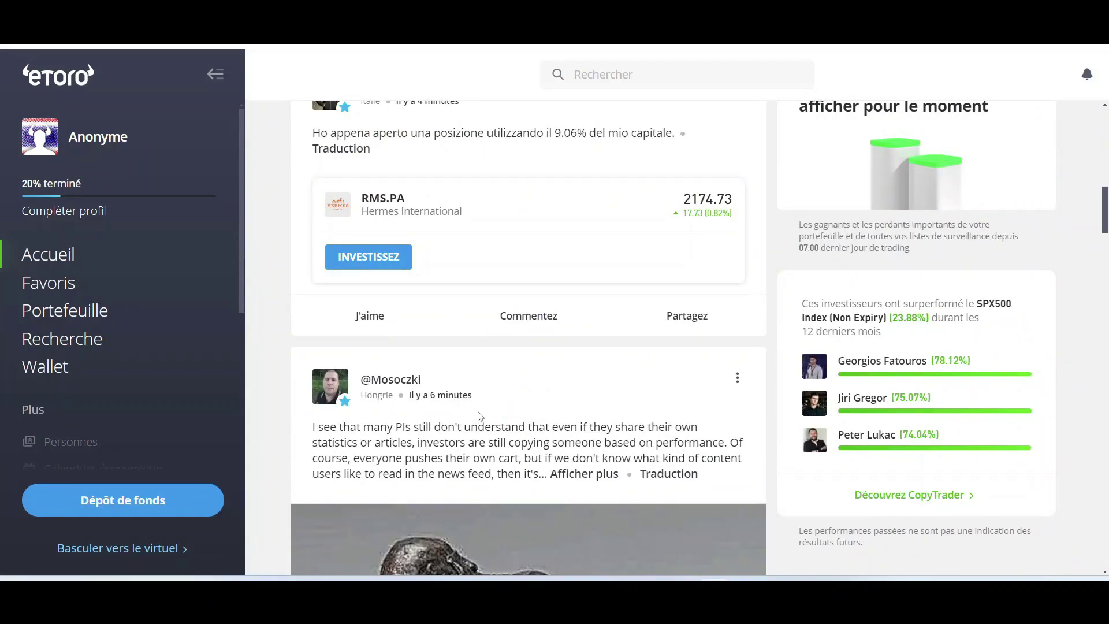
scroll(487, 407, "up", 10)
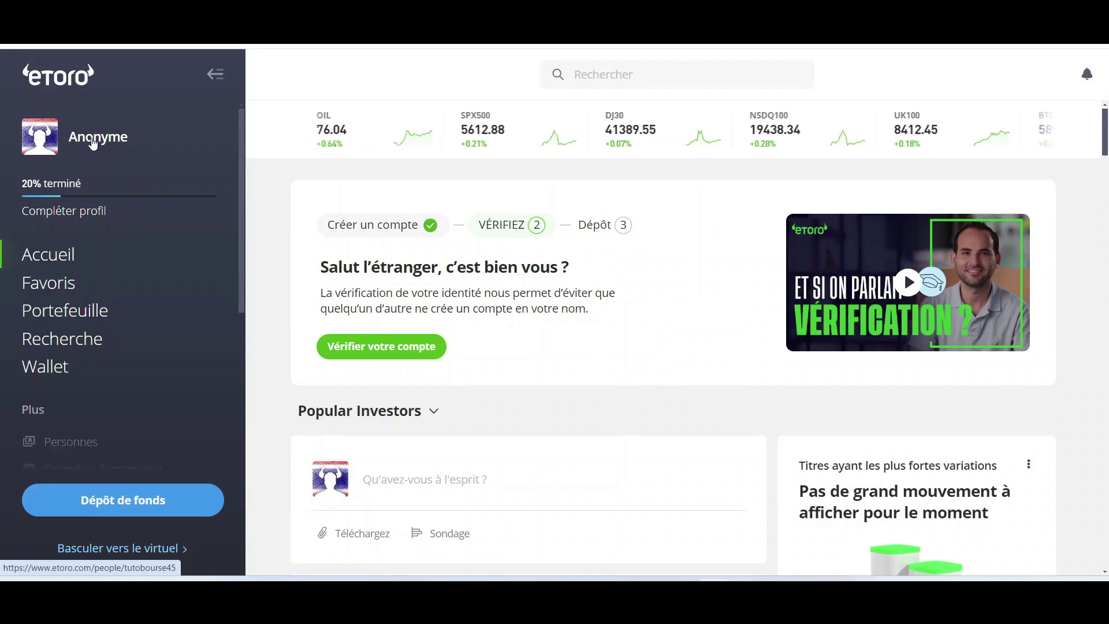
Step: Open the account's own profile page, dismiss the biography prompt, and view its overview and statistics
left_click(101, 143)
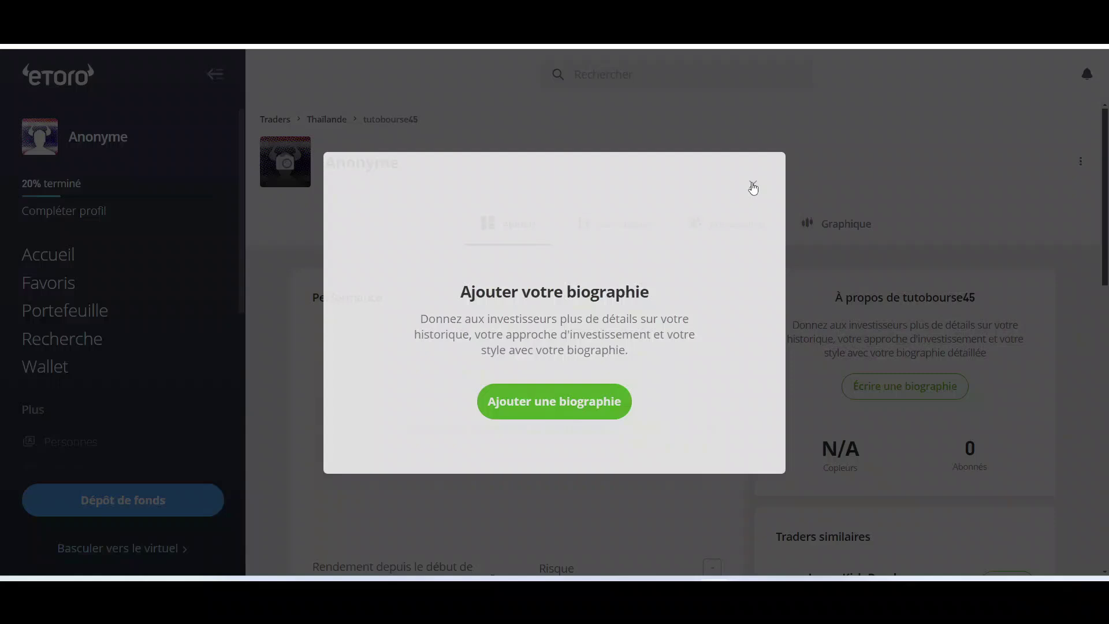
left_click(753, 185)
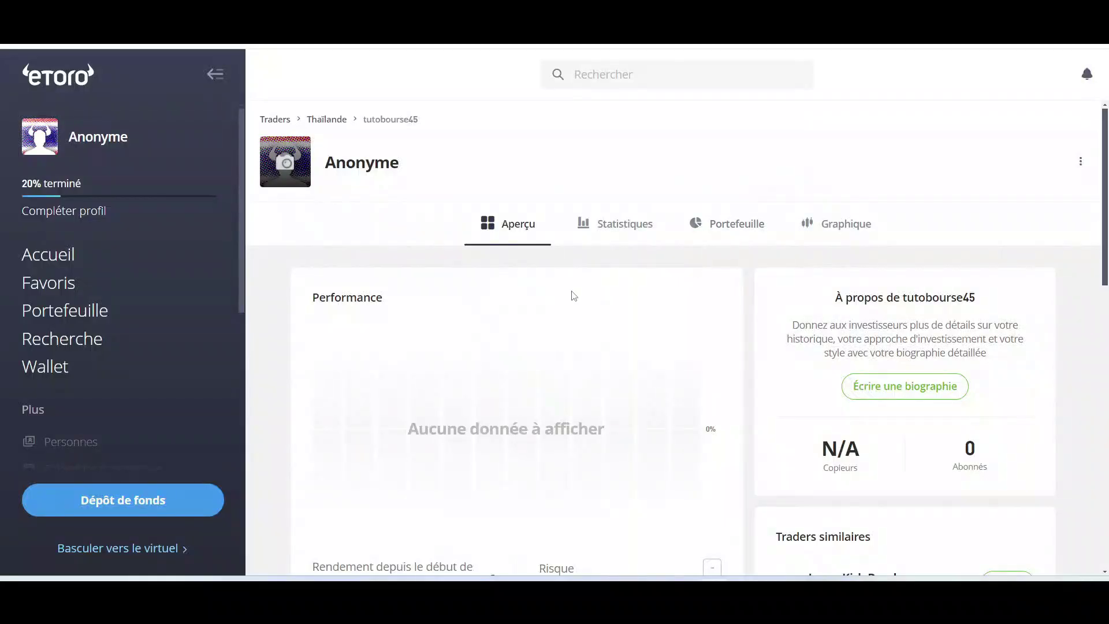
scroll(424, 403, "down", 10)
scroll(419, 375, "up", 10)
left_click(619, 231)
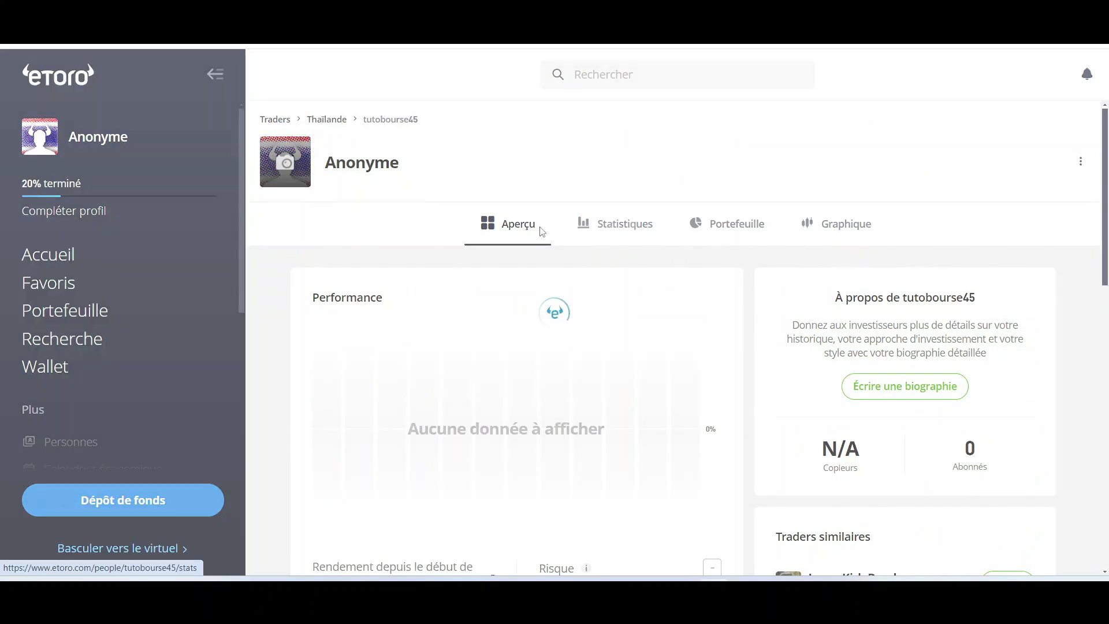
scroll(785, 368, "down", 1)
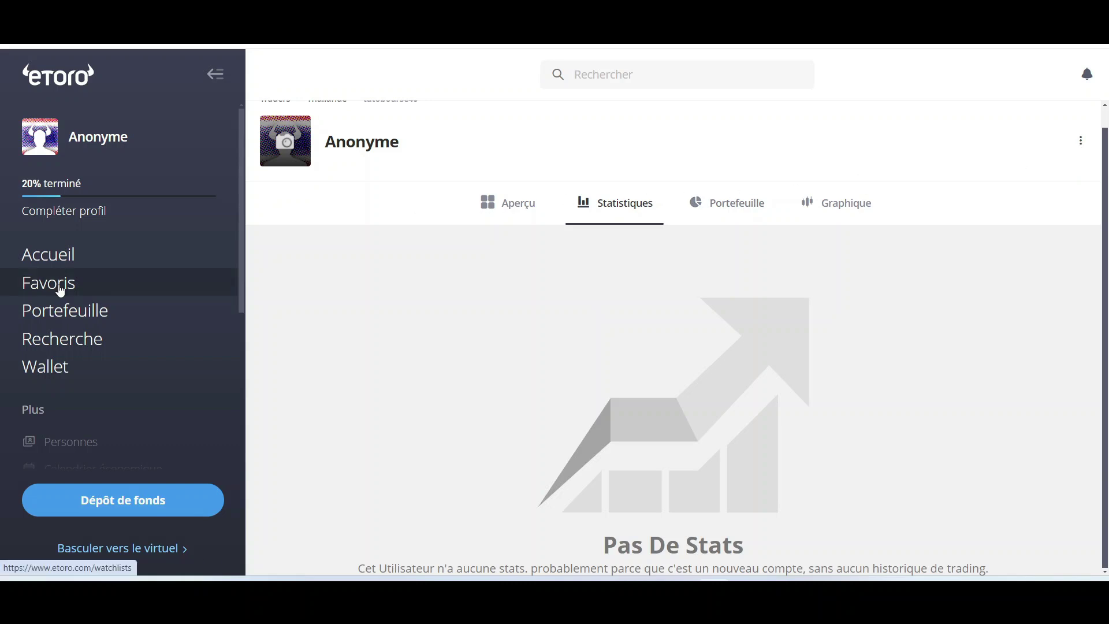
Step: View the favourites watchlist and the account's portfolio page
left_click(73, 289)
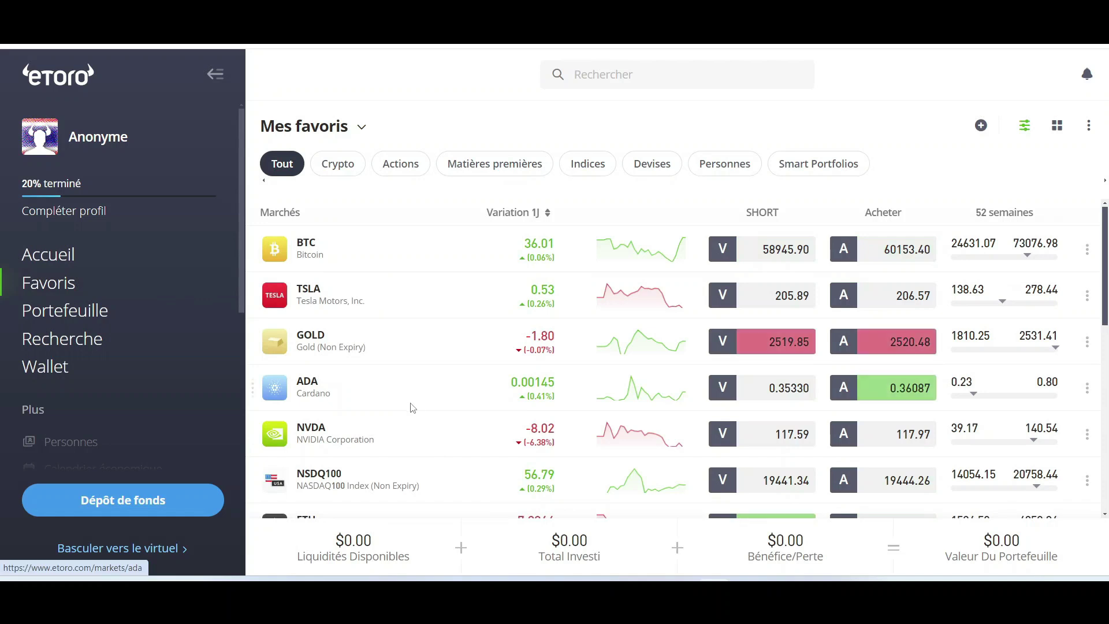
left_click(60, 323)
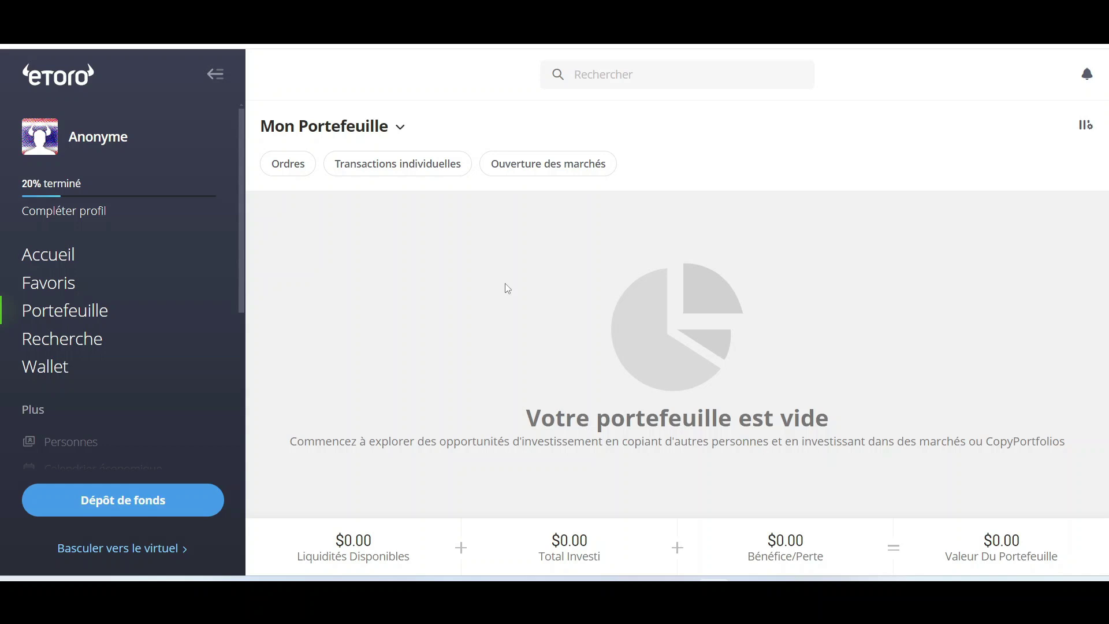
Step: View the market discovery and CopyTrader people pages, and look over the remaining navigation entries
scroll(87, 272, "down", 1)
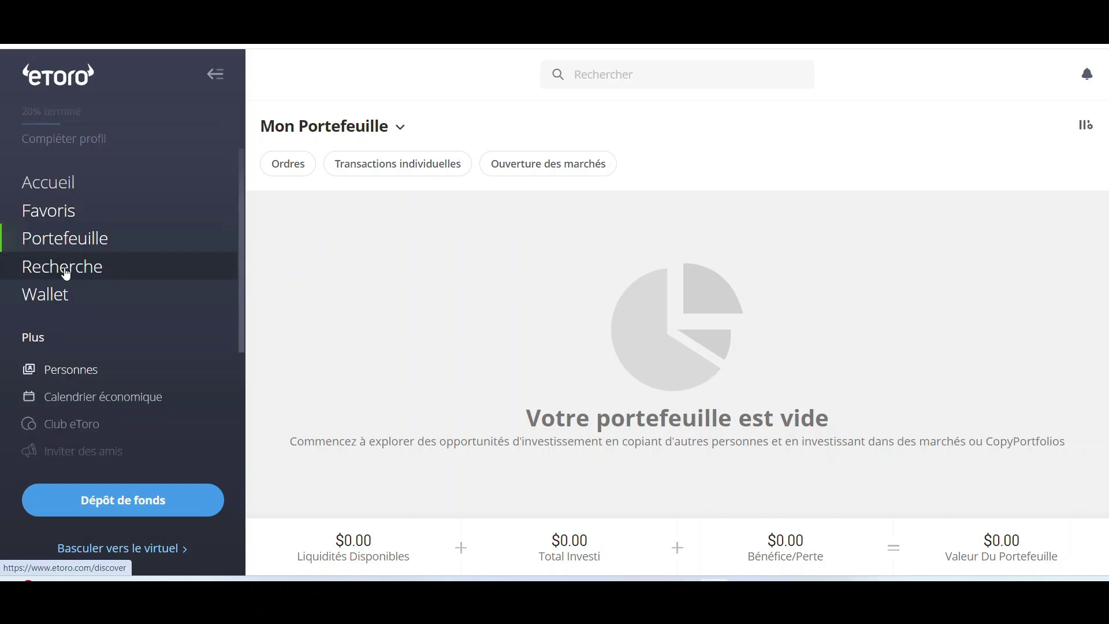
left_click(89, 267)
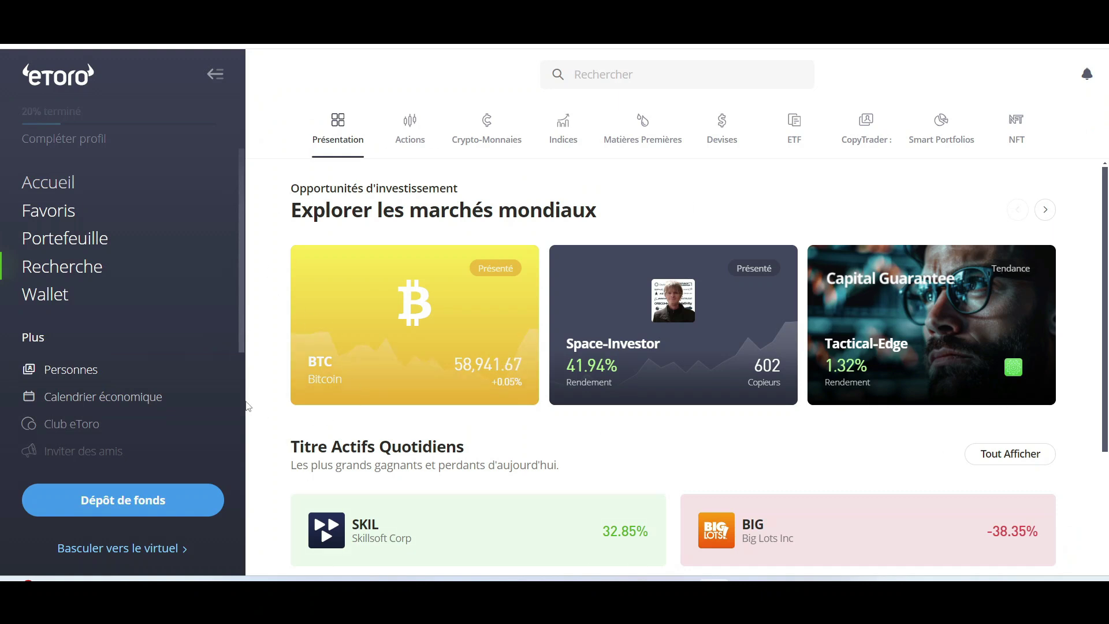
scroll(103, 326, "down", 1)
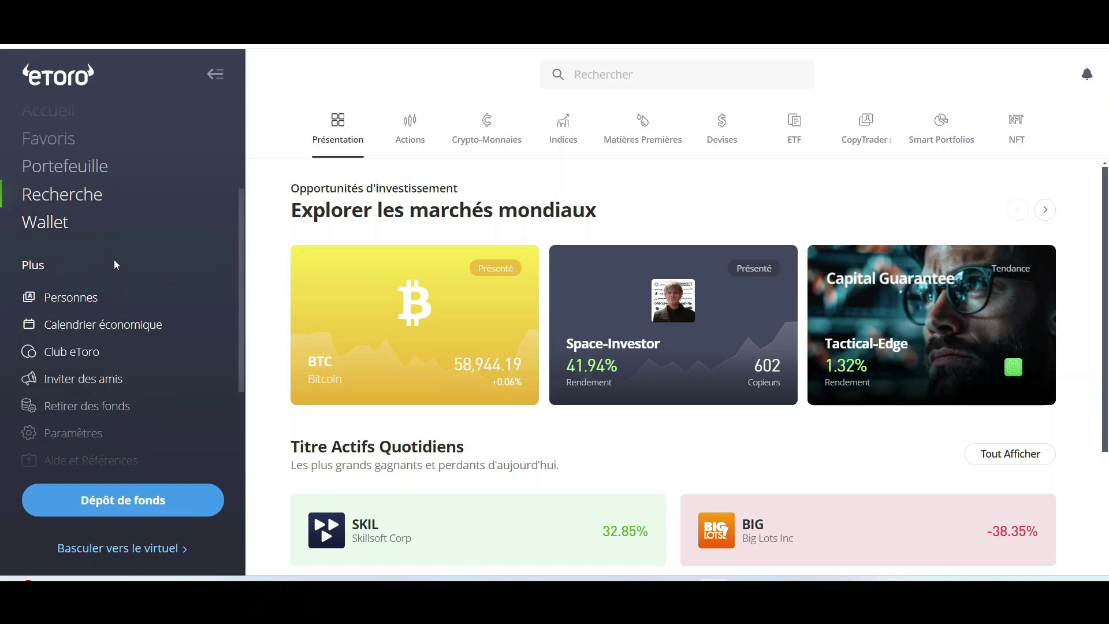
left_click(80, 300)
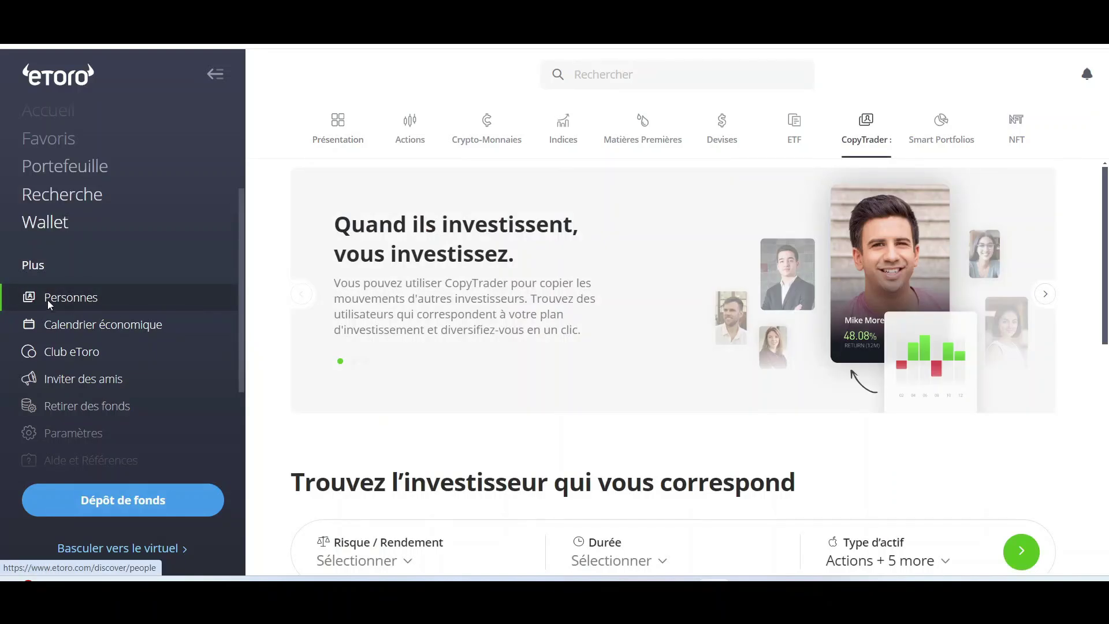
scroll(118, 299, "down", 2)
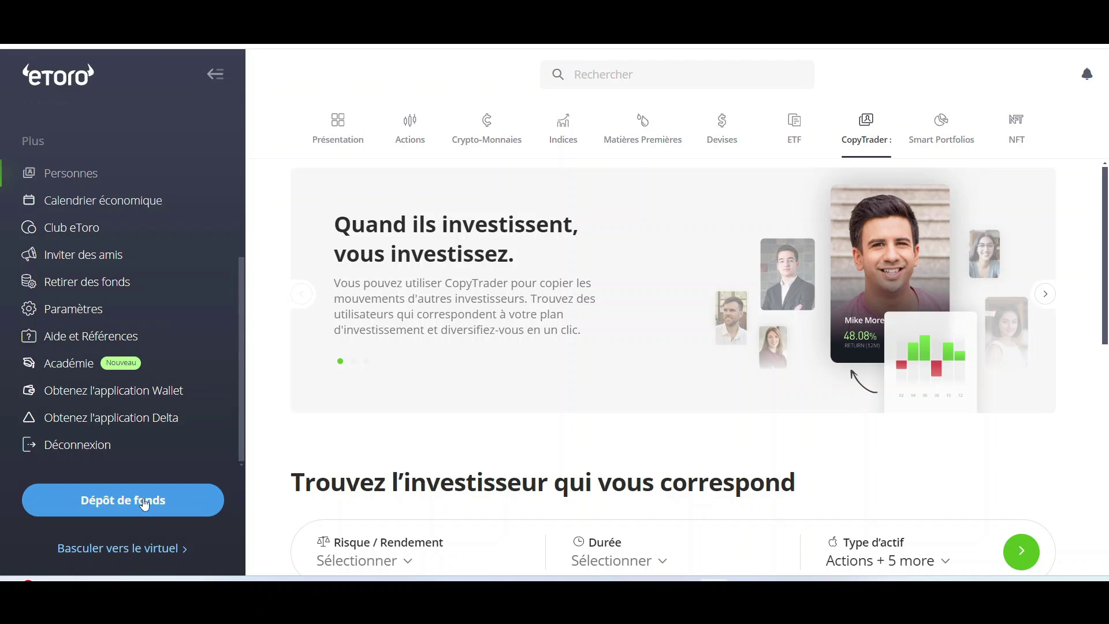
scroll(173, 404, "up", 5)
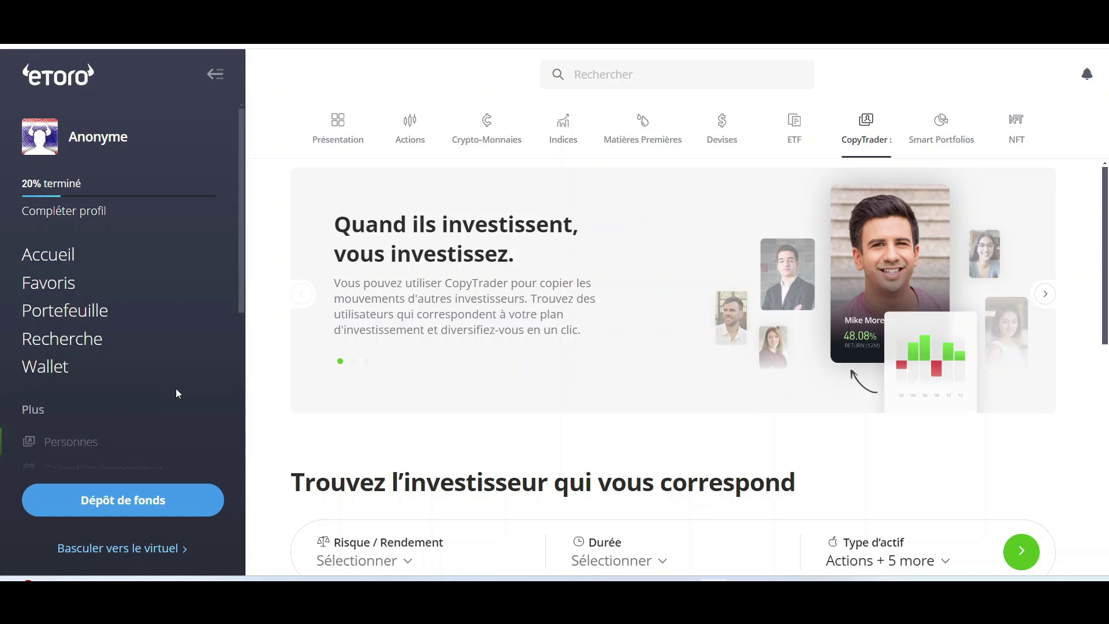
Step: Return to the portfolio and switch the account from the real to the virtual portfolio
left_click(91, 312)
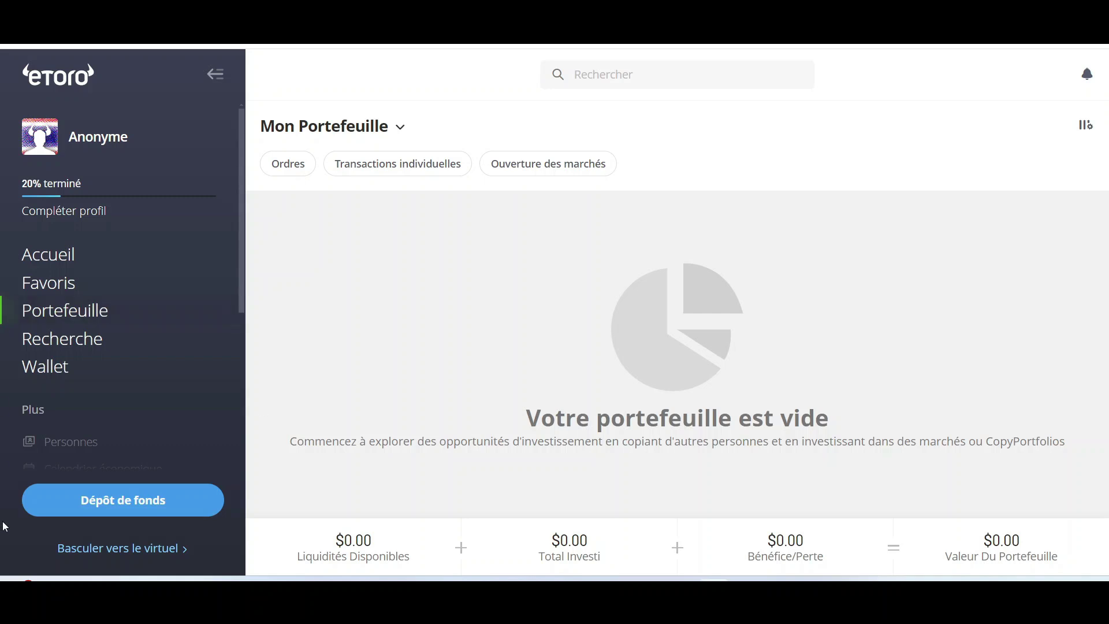
left_click(123, 558)
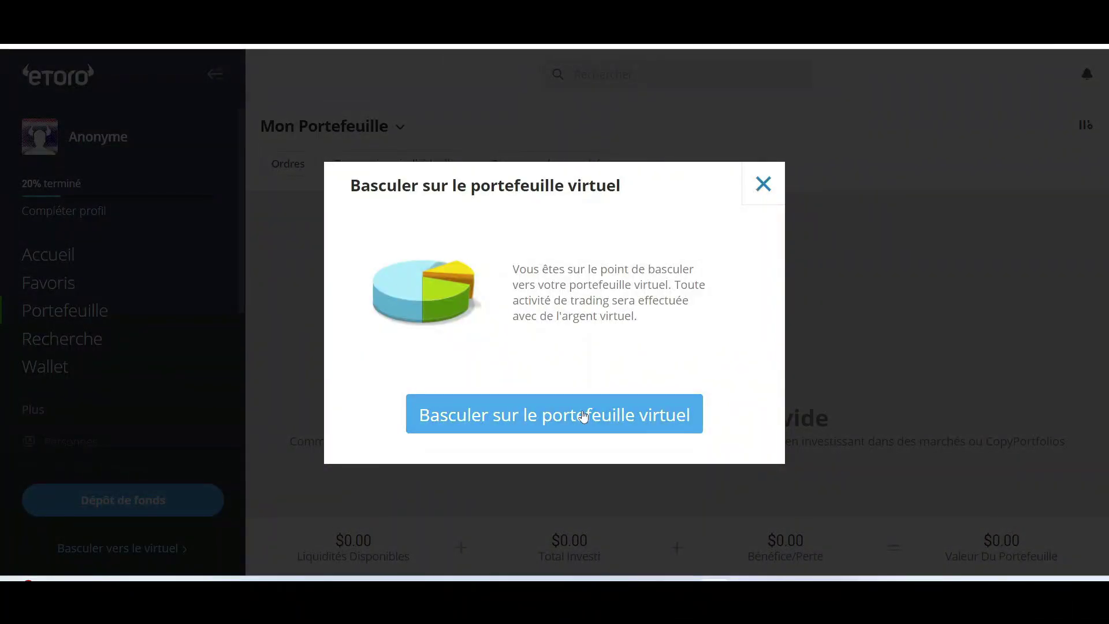
left_click(583, 416)
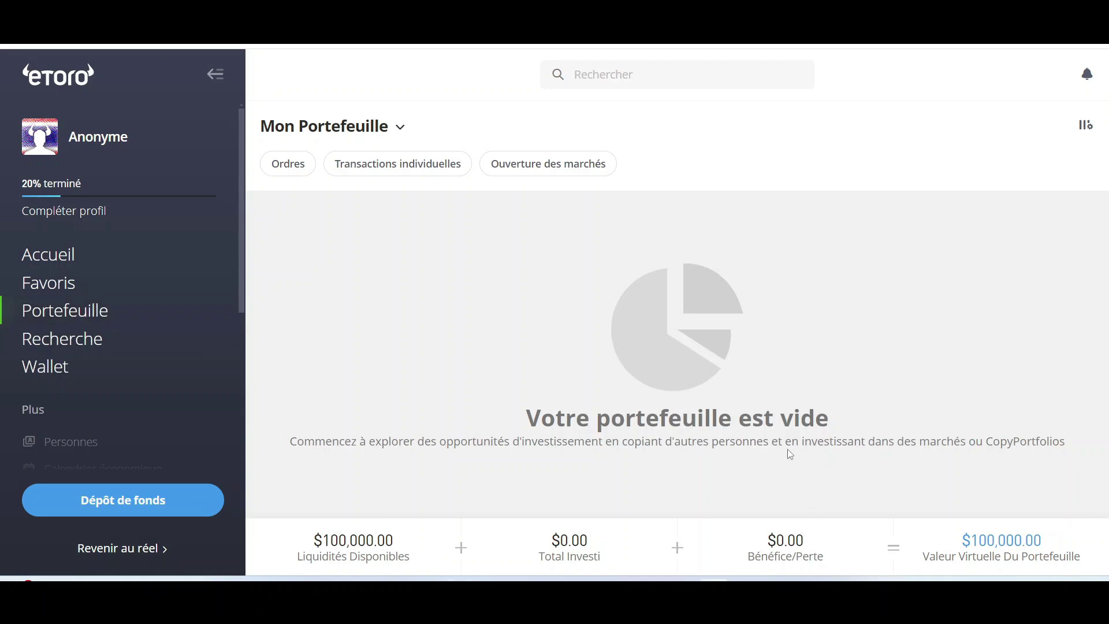
Step: Open the market discovery page in the virtual account and look through its overview
scroll(173, 289, "down", 2)
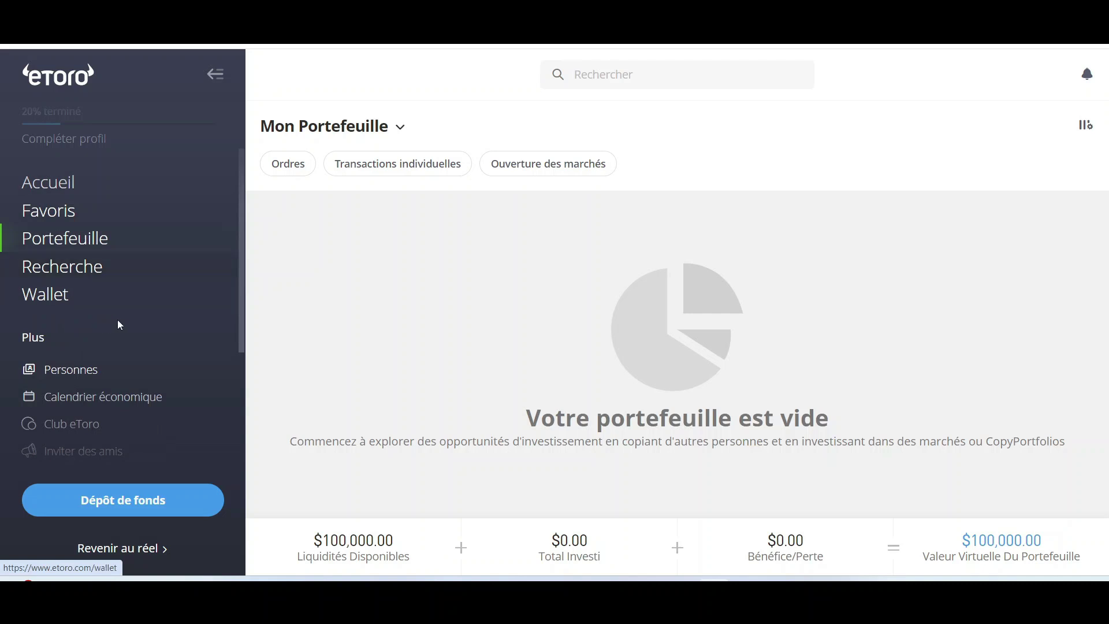
left_click(67, 275)
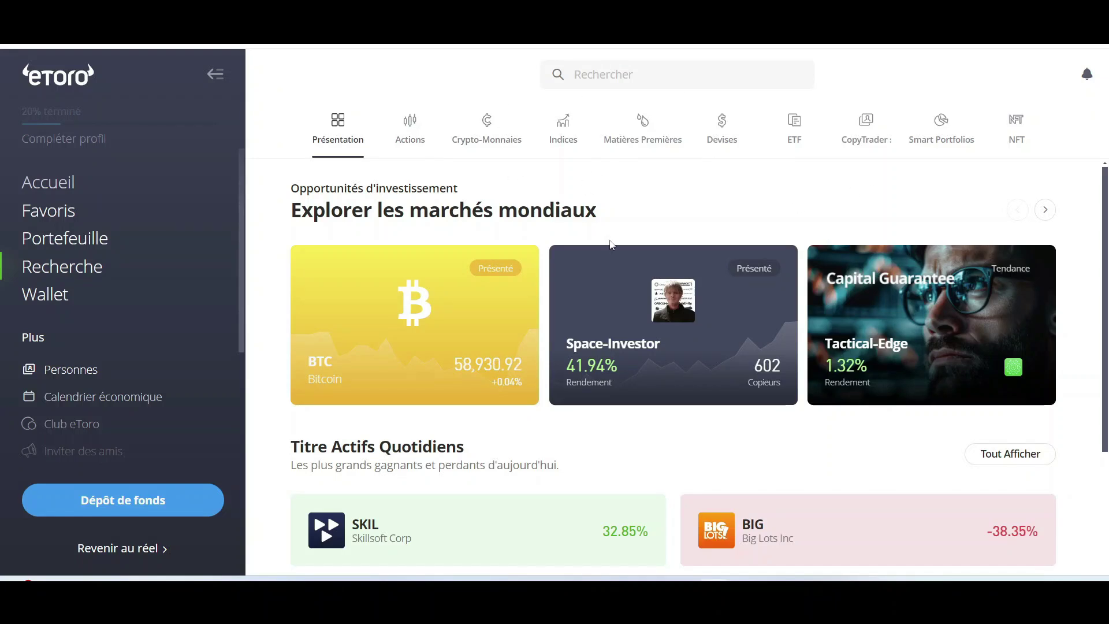
scroll(367, 366, "down", 5)
scroll(453, 426, "up", 5)
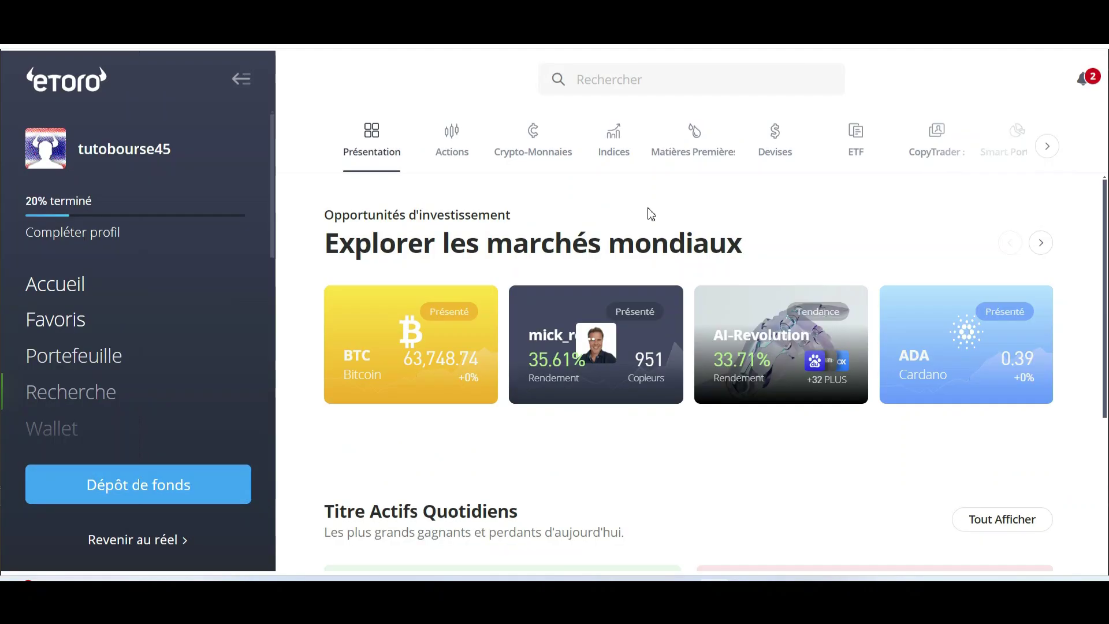
Step: Search for CHKP and open the Check Point Software Technologies stock page
left_click(693, 79)
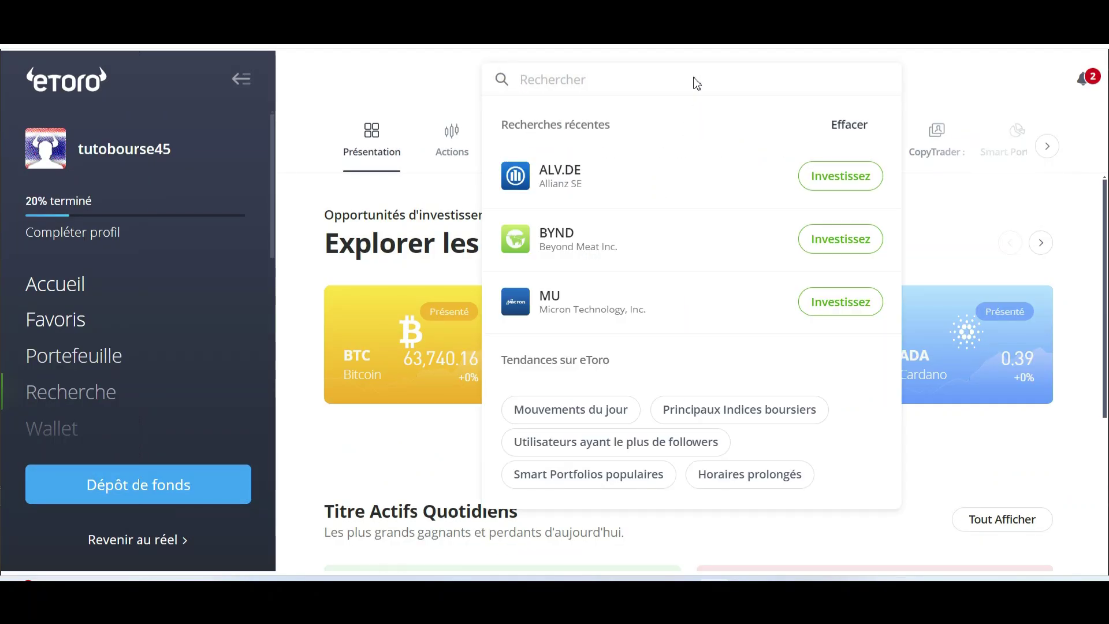
type("CHKP")
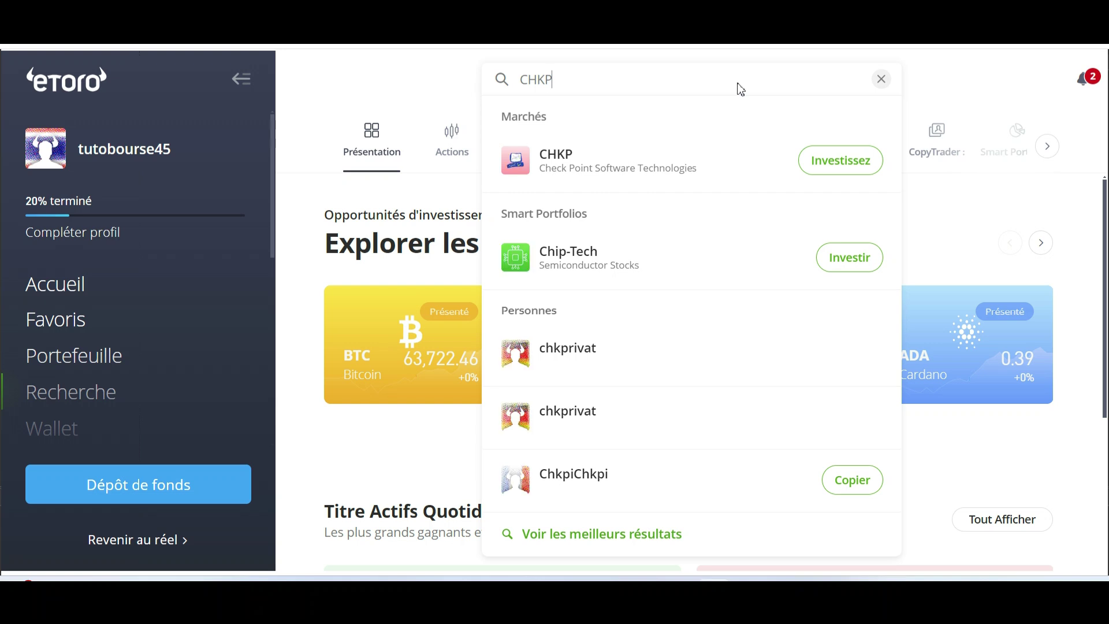
left_click(517, 162)
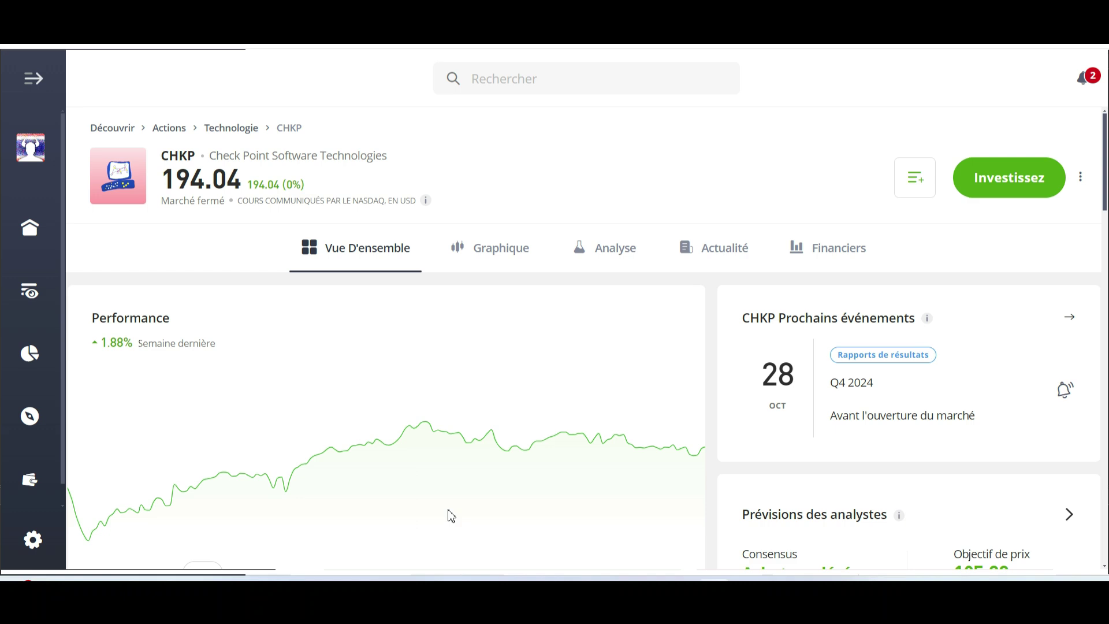
Step: Look through the CHKP stock overview, including its key figures, analyst forecasts, company details and news feed
scroll(451, 516, "down", 4)
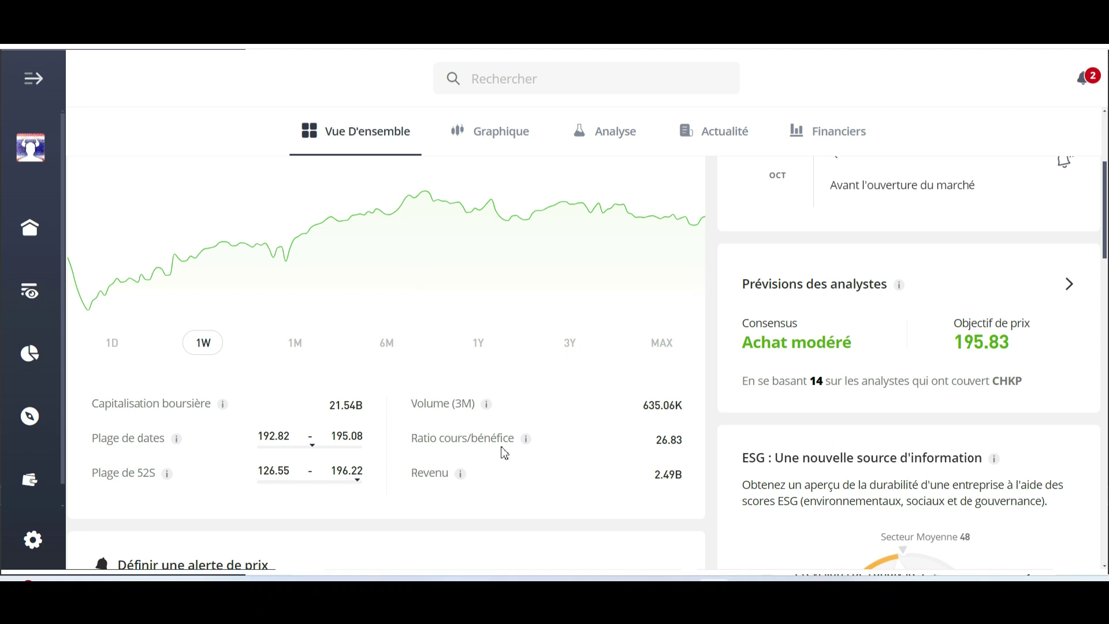
scroll(501, 448, "down", 10)
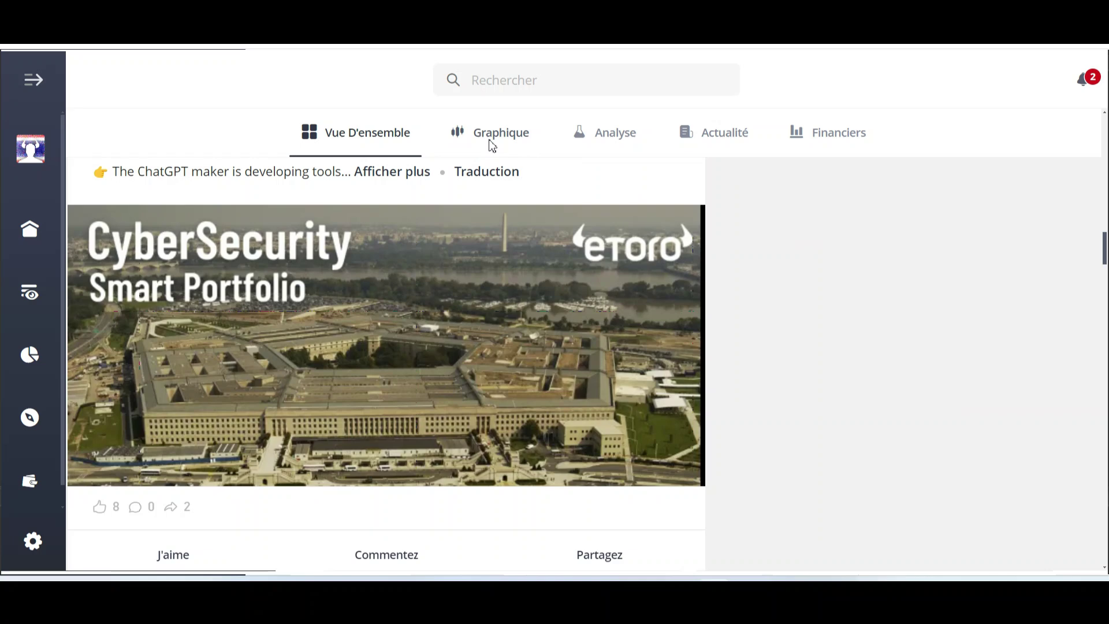
scroll(488, 139, "up", 15)
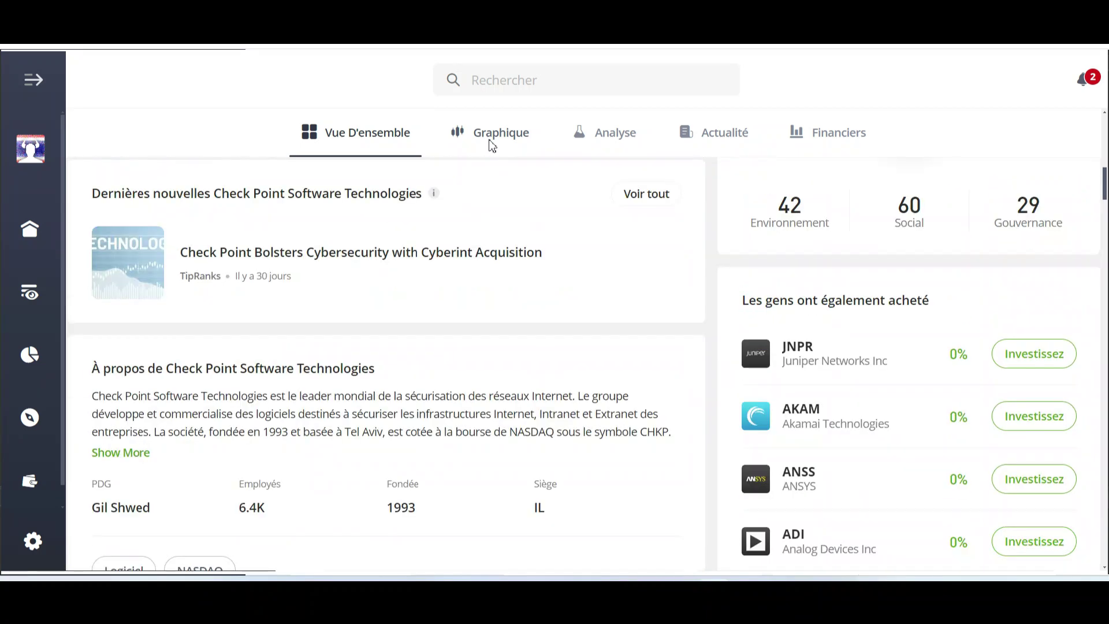
scroll(488, 139, "up", 8)
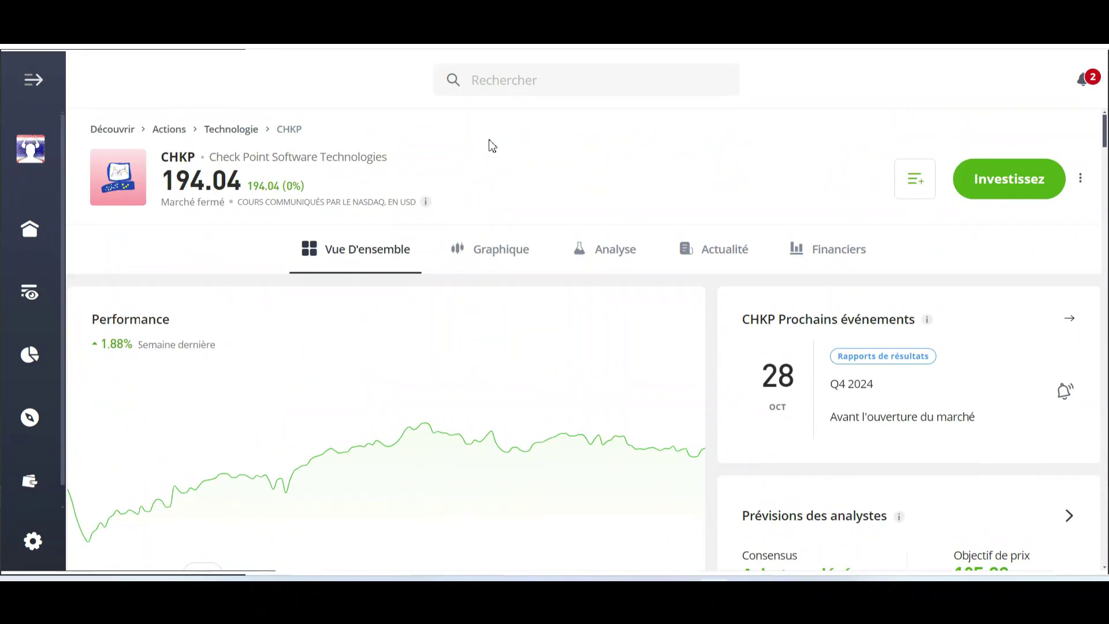
Step: Buy $10 of CHKP stock with a market order in the virtual account
left_click(993, 179)
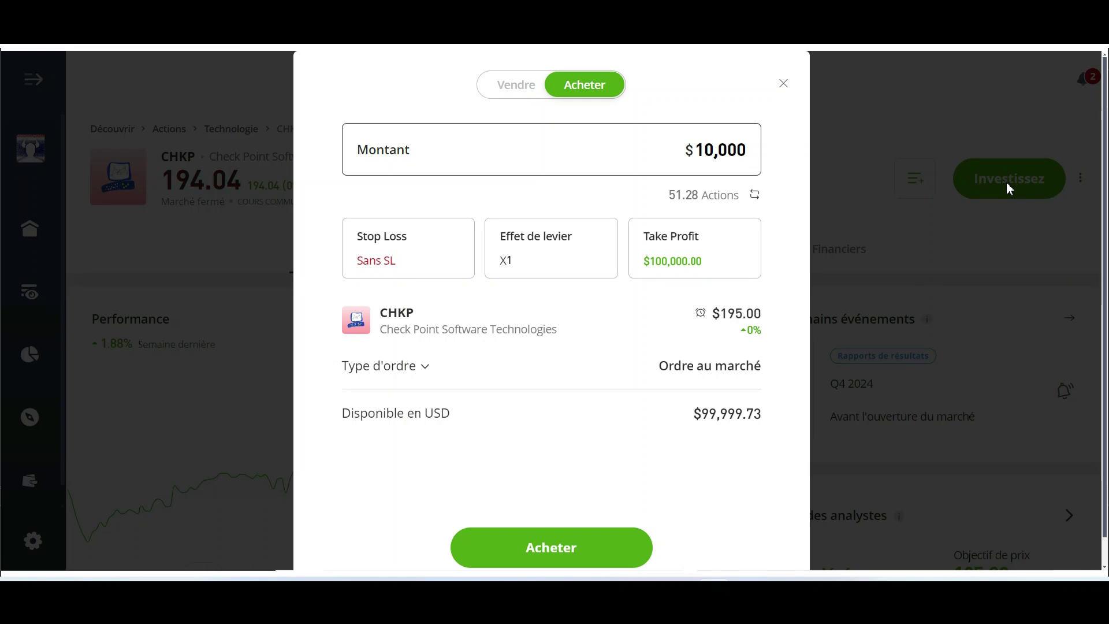
double_click(718, 155)
key("BackSpace")
type("10")
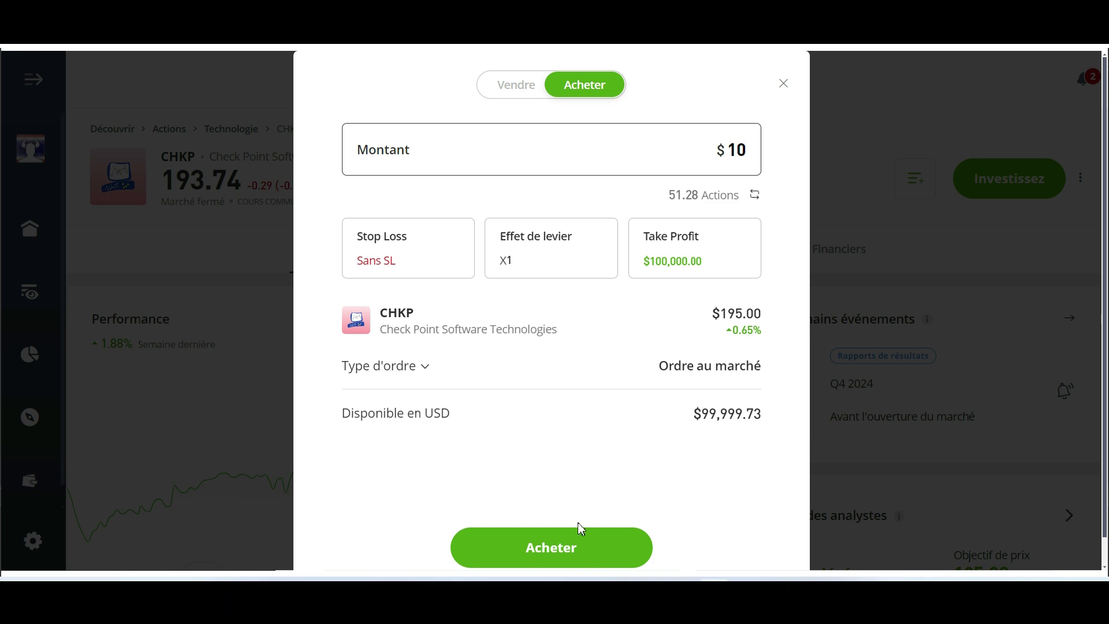
left_click(572, 542)
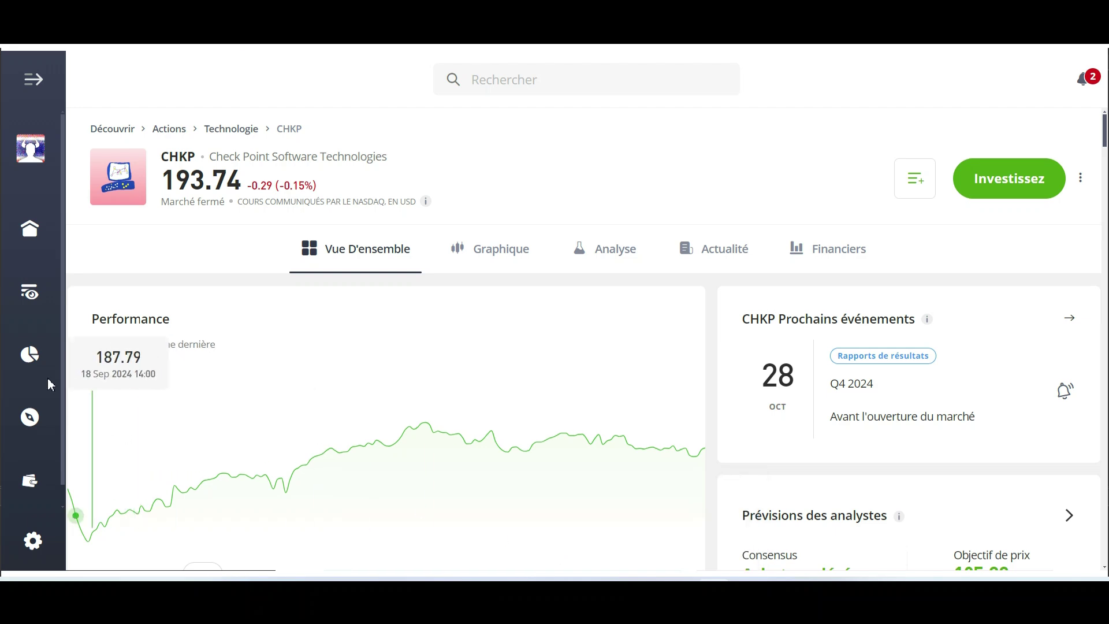
Step: Open the CHKP holding in the portfolio and close all of its positions
left_click(33, 361)
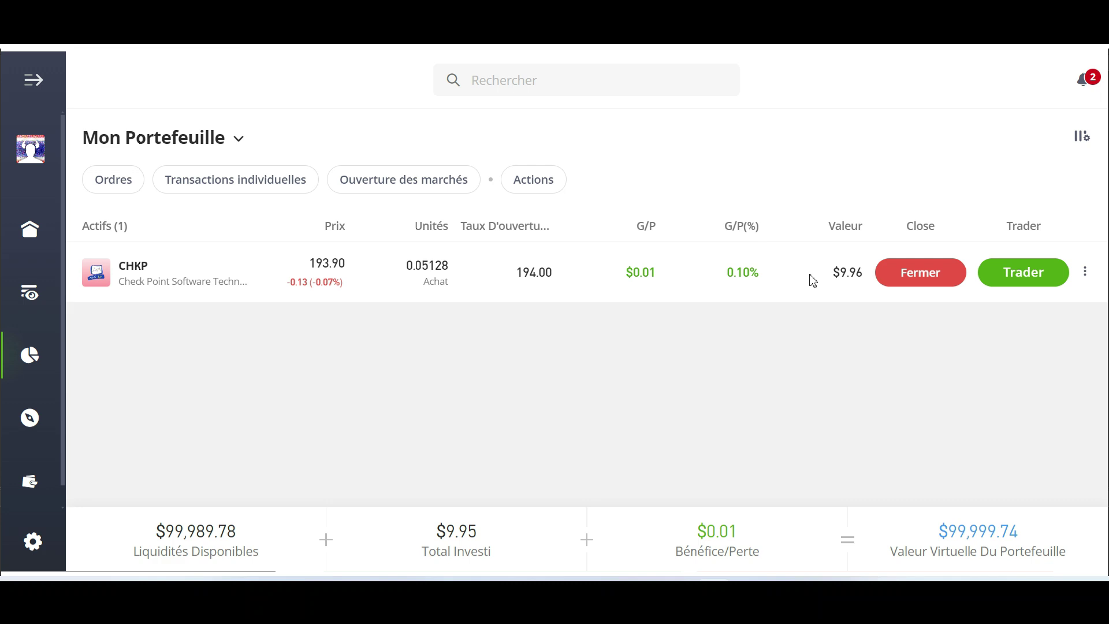
left_click(197, 270)
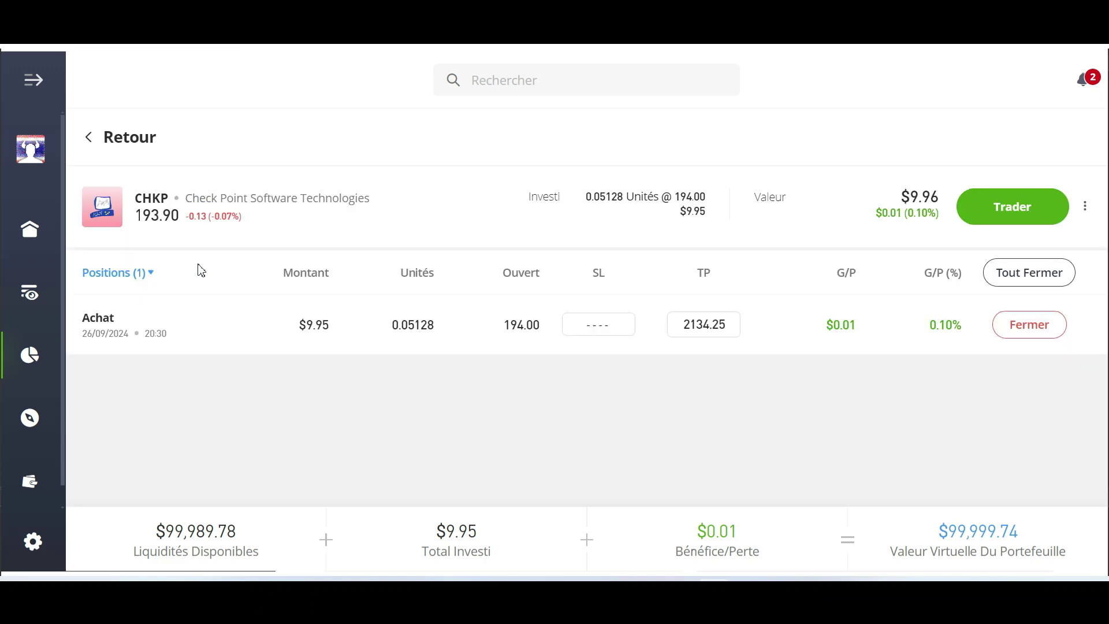
left_click(1035, 272)
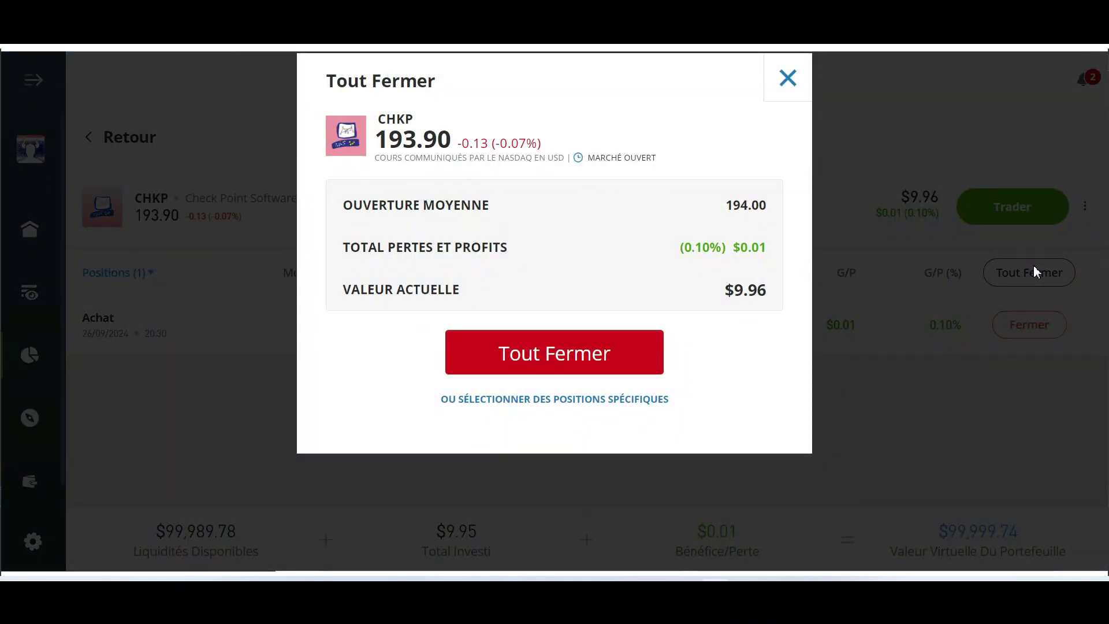
left_click(534, 355)
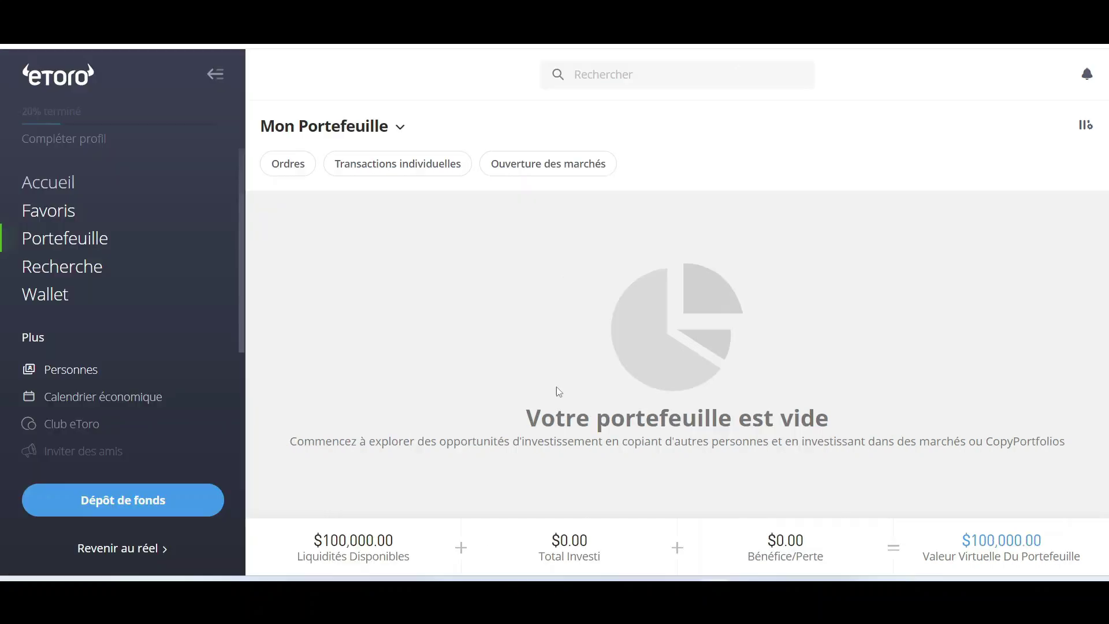
Step: Open the market discovery page and look over the additional navigation entries down to the fund withdrawal option
left_click(167, 271)
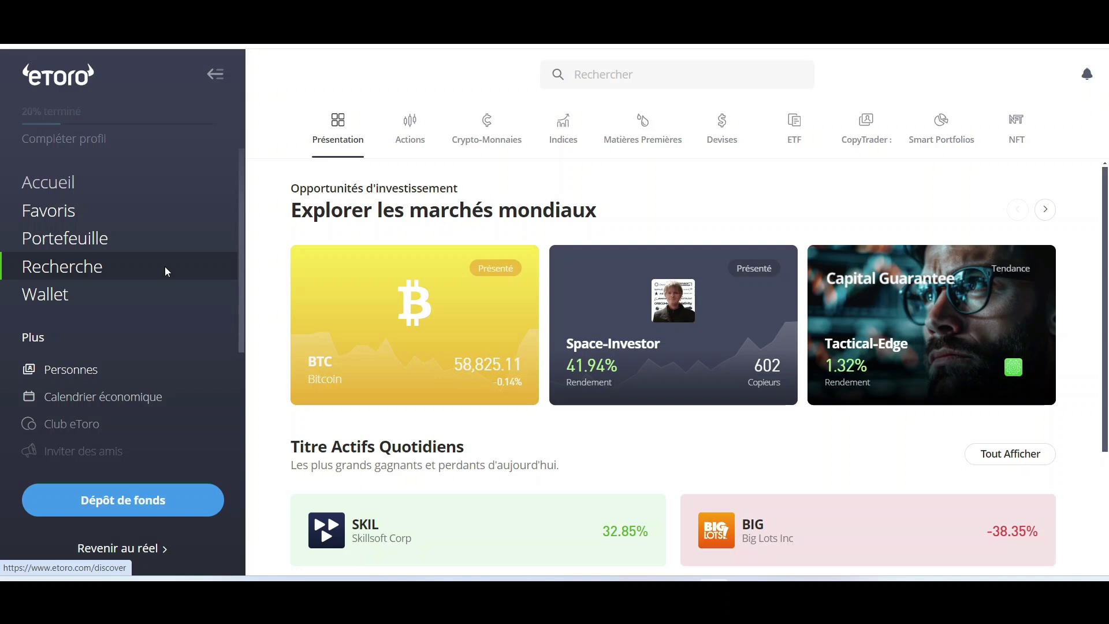
scroll(165, 266, "down", 2)
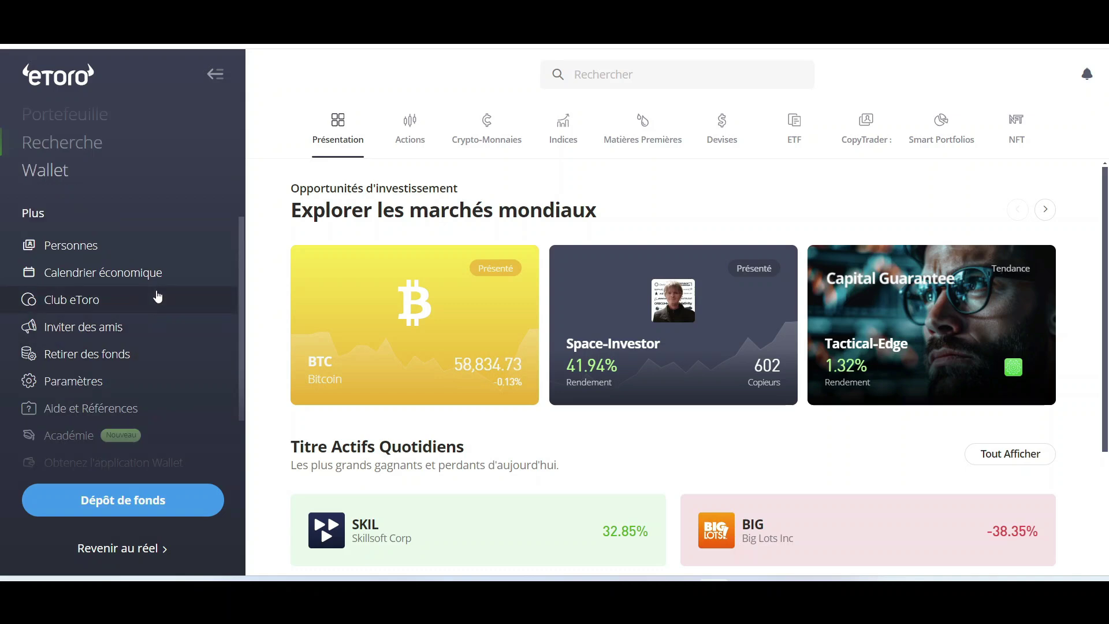
scroll(121, 341, "up", 2)
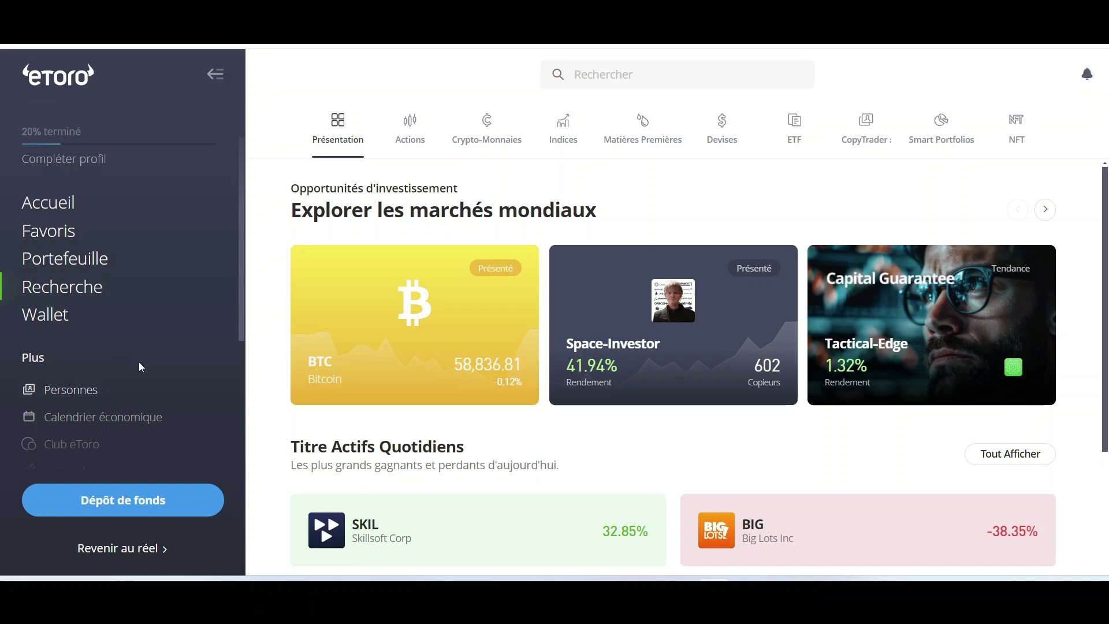
scroll(140, 361, "down", 3)
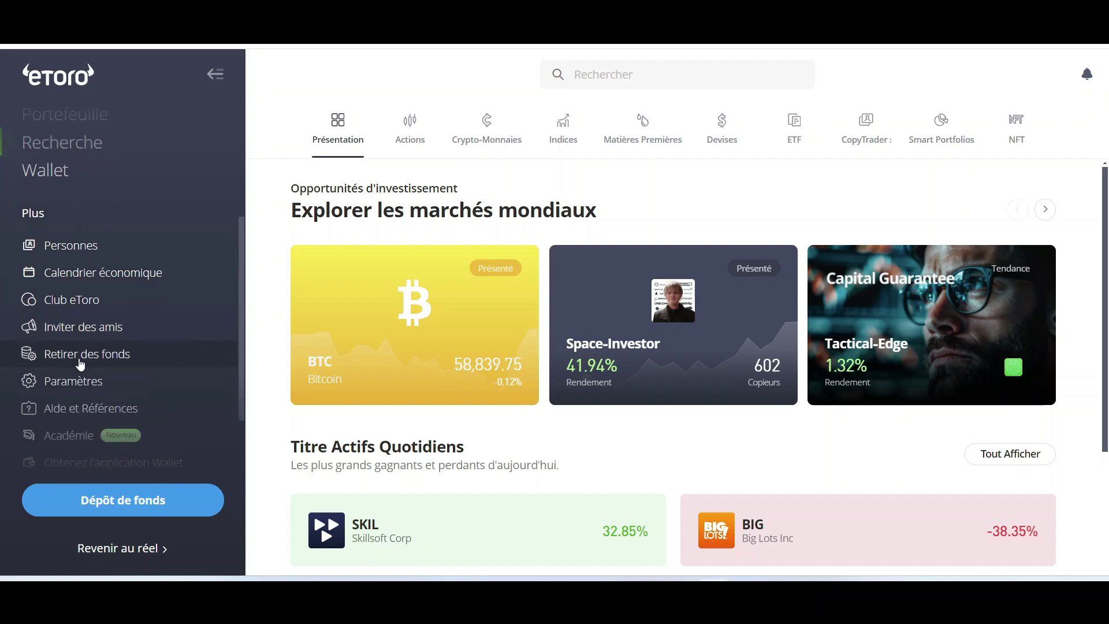